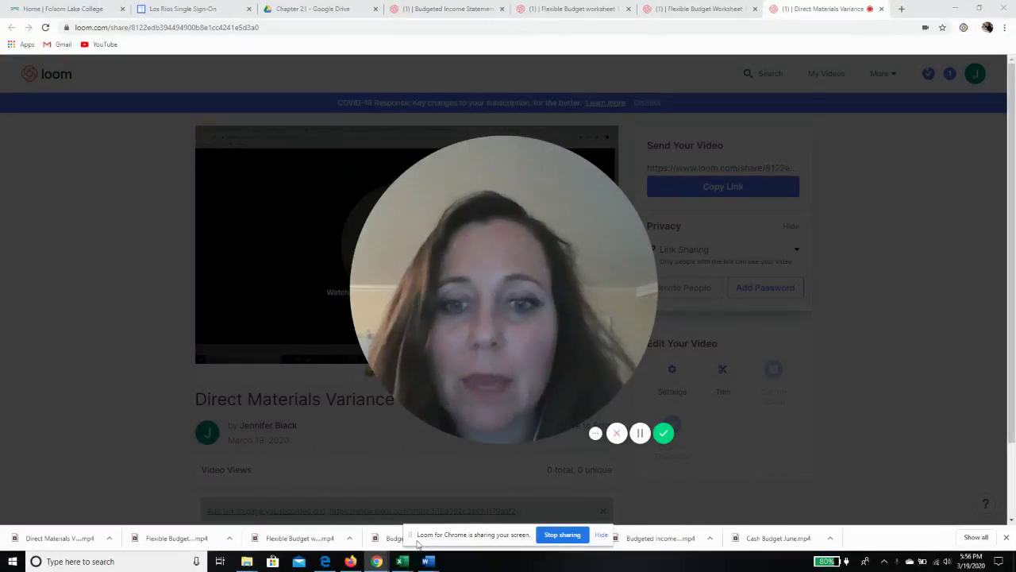
# - Bring the Excel variance worksheet window to the front from the taskbar preview
pyautogui.moveTo(402, 559)
pyautogui.click(459, 509)
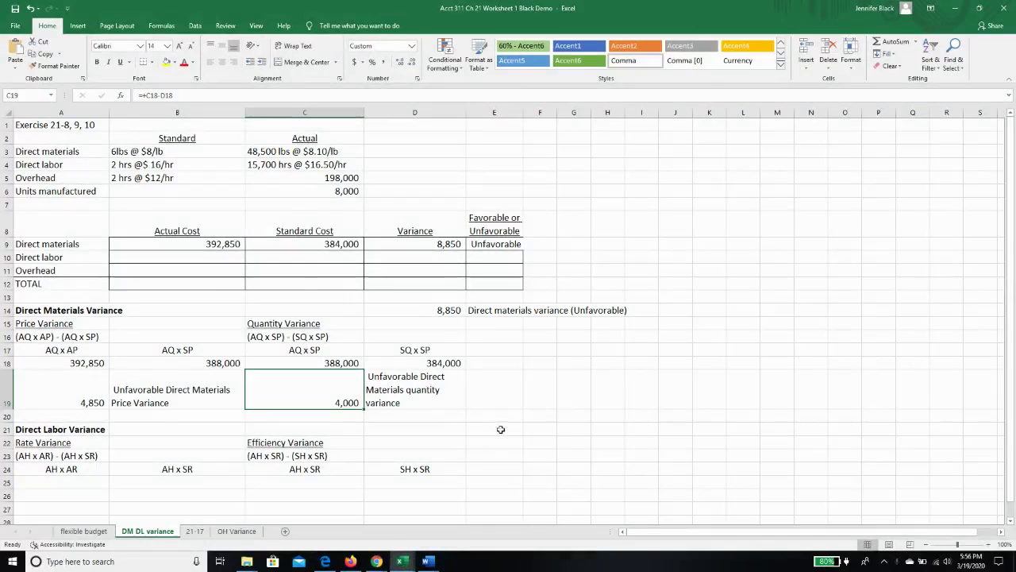
# - Enter =15700*16.50 in B10 for the 259,050 direct labor actual cost
pyautogui.click(204, 255)
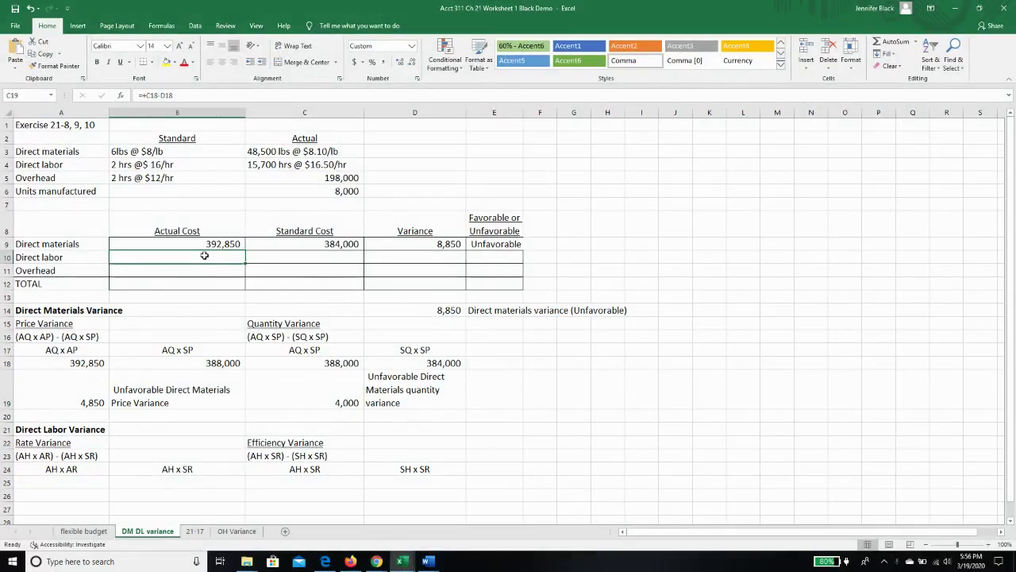
pyautogui.write('157')
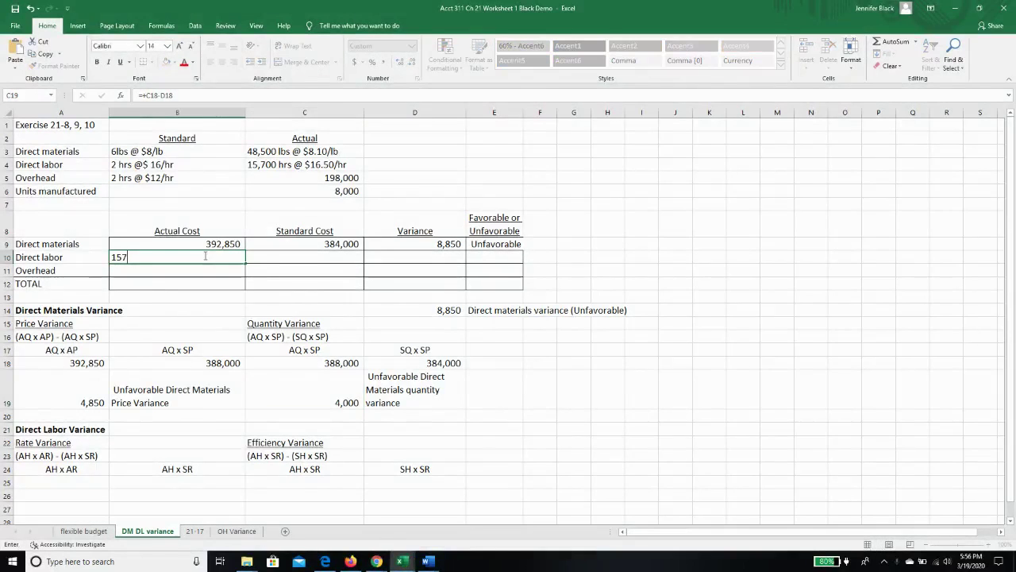
pyautogui.write('00*')
pyautogui.press('BackSpace')
pyautogui.press('BackSpace')
pyautogui.press('BackSpace')
pyautogui.press('BackSpace')
pyautogui.press('BackSpace')
pyautogui.press('BackSpace')
pyautogui.write('+')
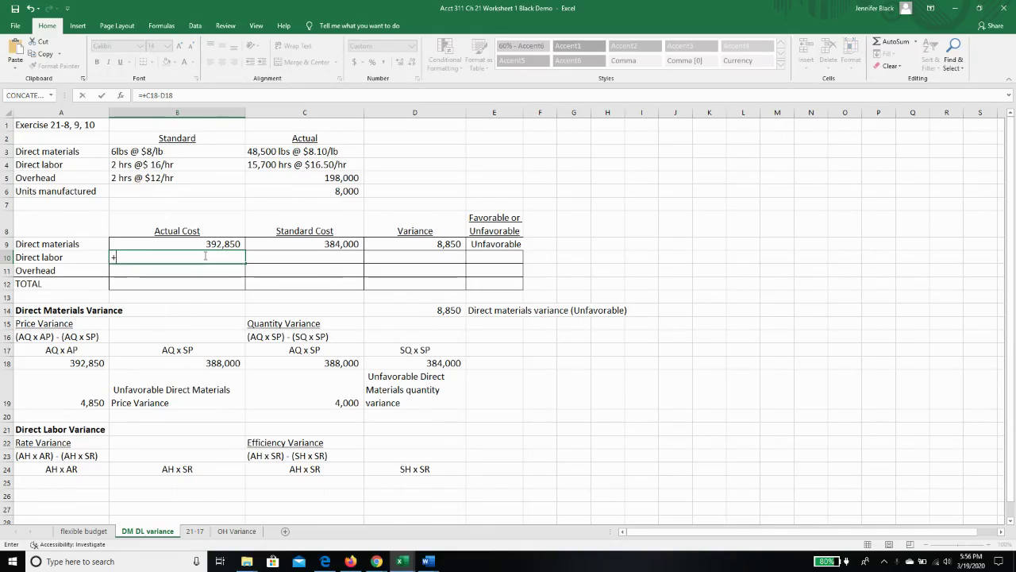
pyautogui.write('15700*16.50')
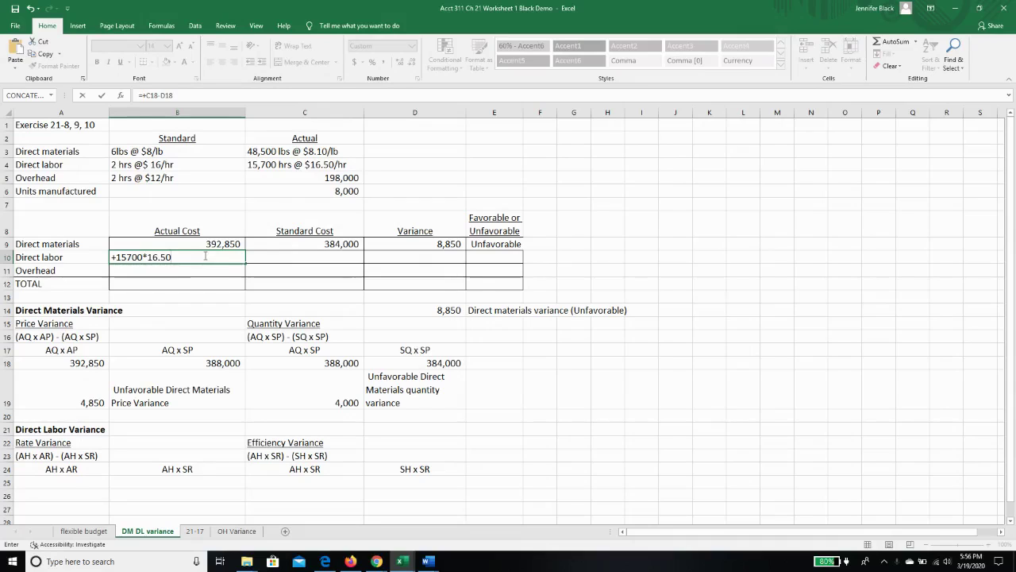
pyautogui.press('Return')
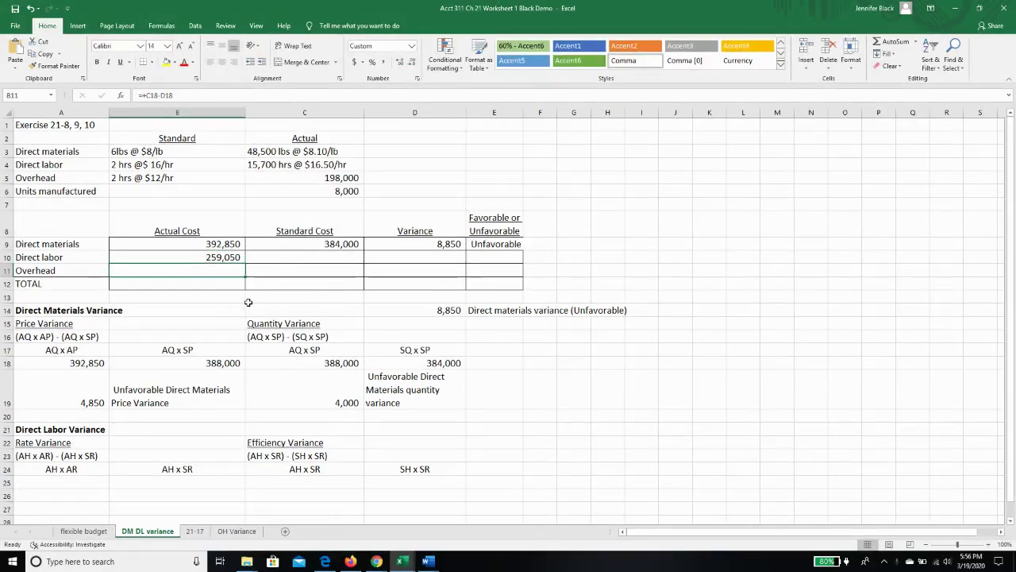
# - Set the direct labor standard cost in C10 to units manufactured ×2×16, giving 256,000
pyautogui.click(273, 258)
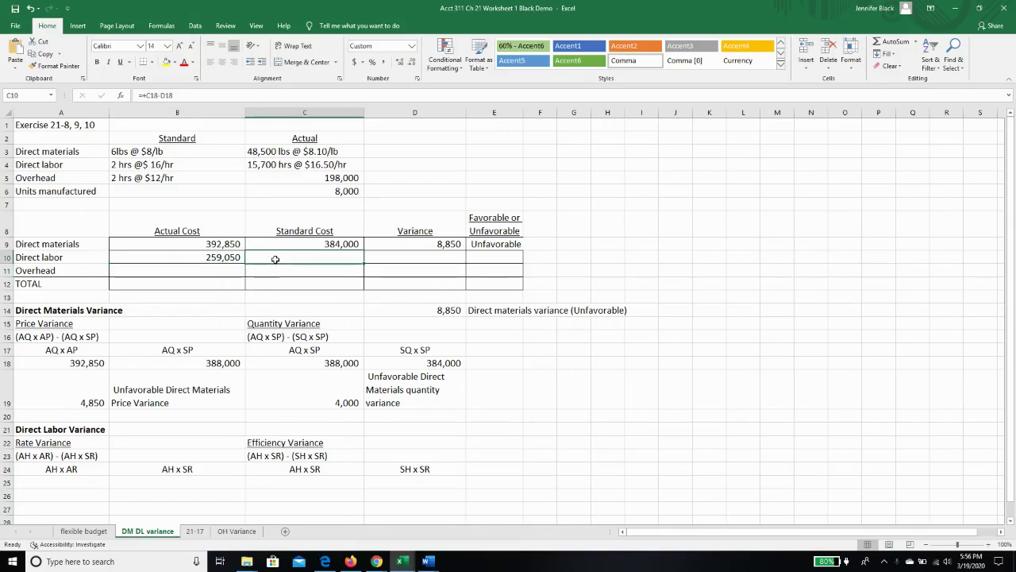
pyautogui.write('+')
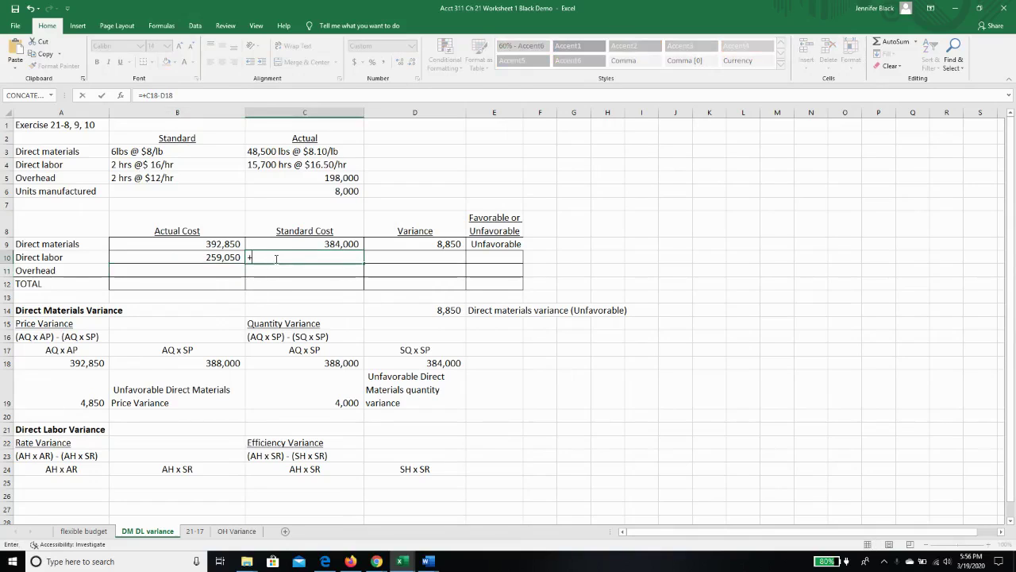
pyautogui.click(352, 191)
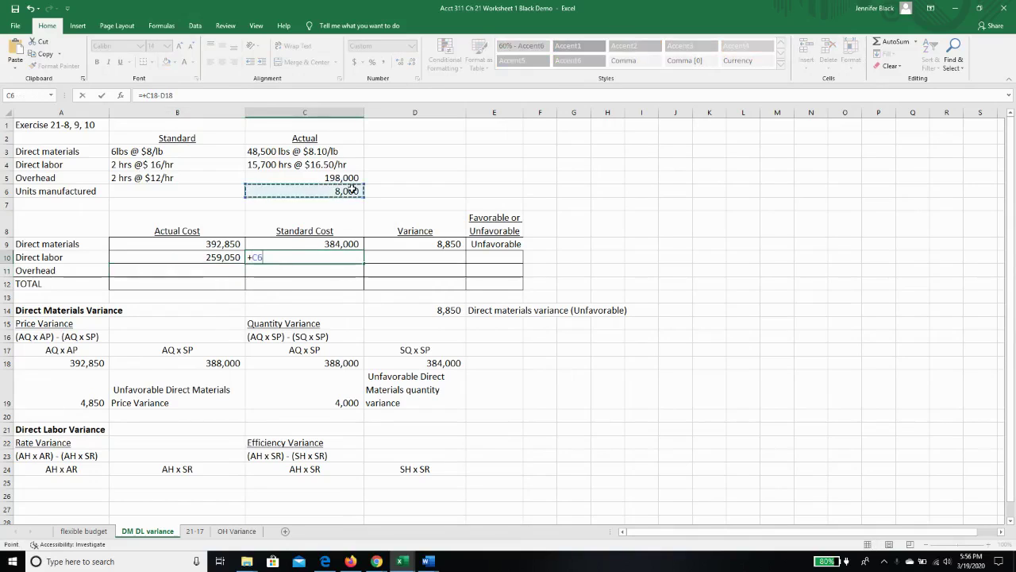
pyautogui.write('*2')
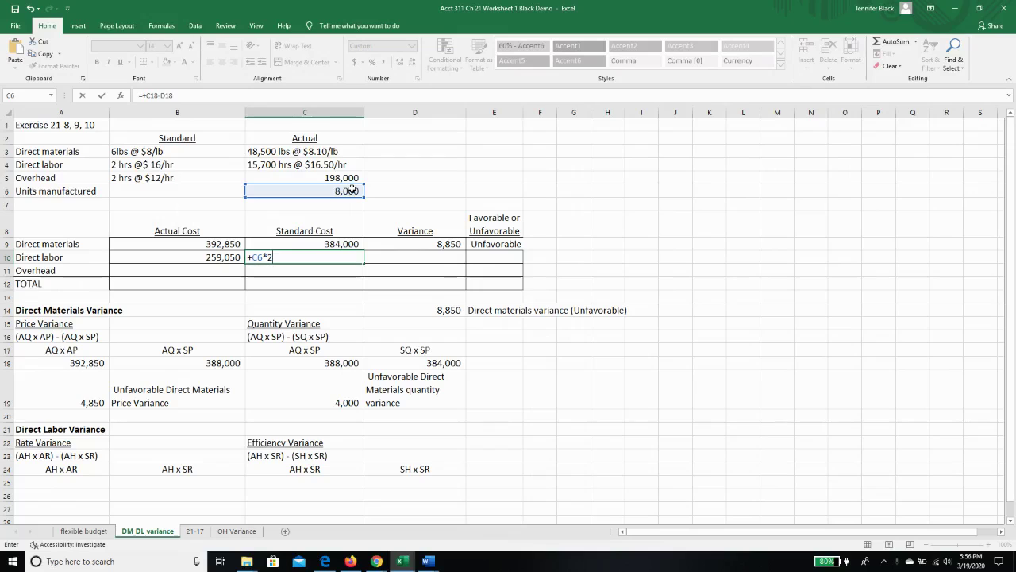
pyautogui.write('*16')
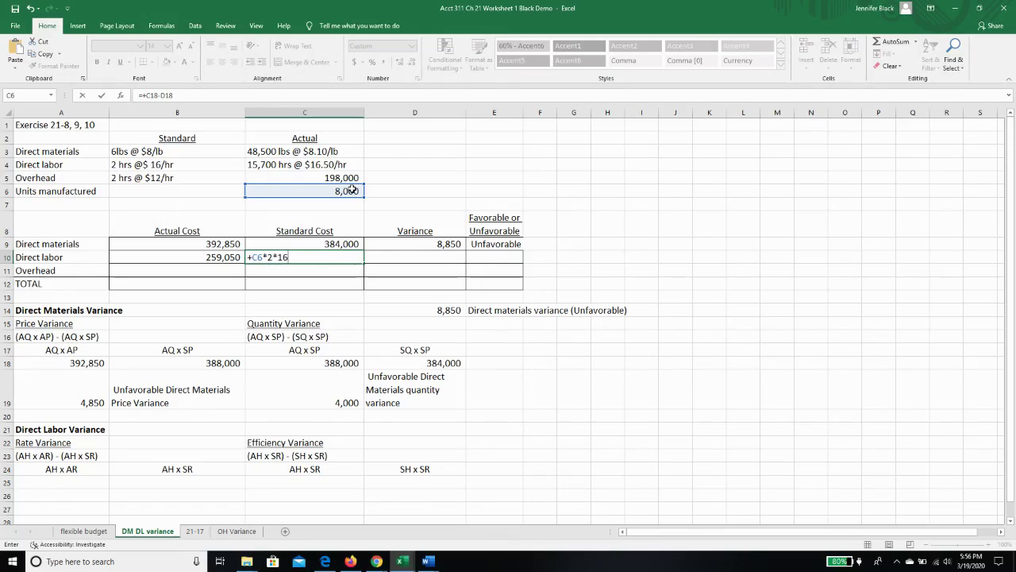
pyautogui.press('Return')
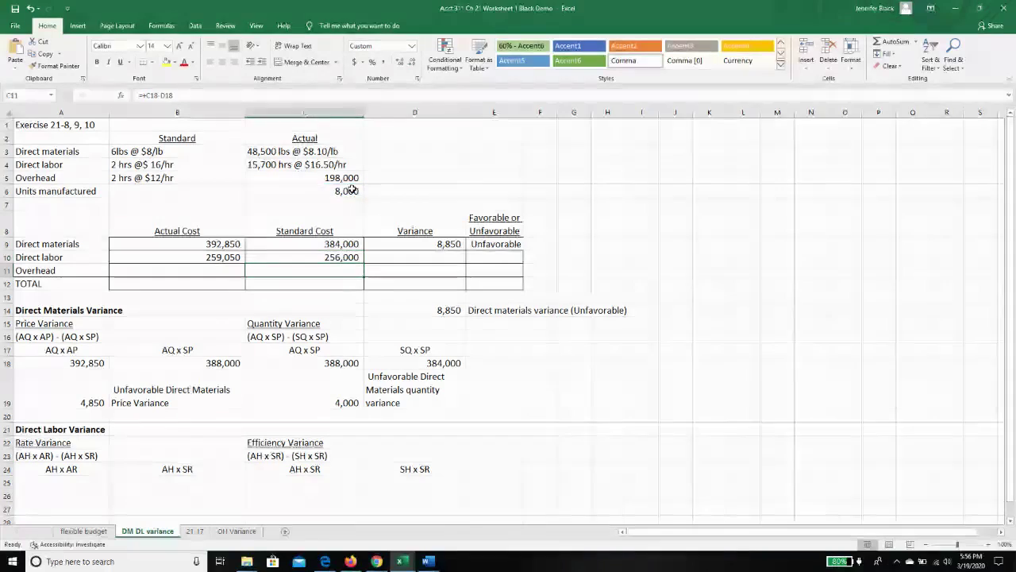
pyautogui.click(349, 258)
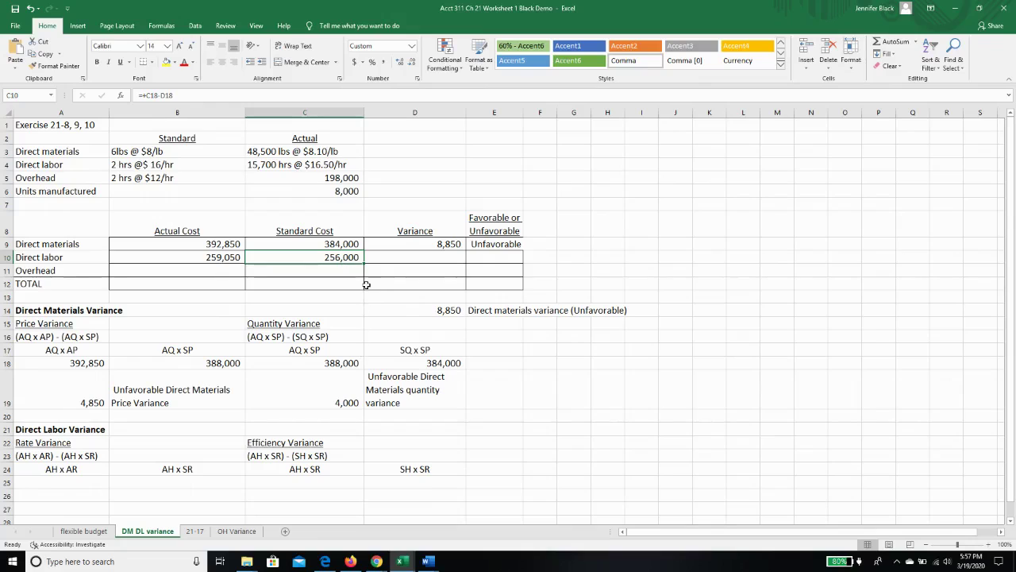
# - Compute the 3,050 direct labor variance in D10 as B10−C10 and mark it Unfavorable
pyautogui.click(401, 259)
pyautogui.write('+')
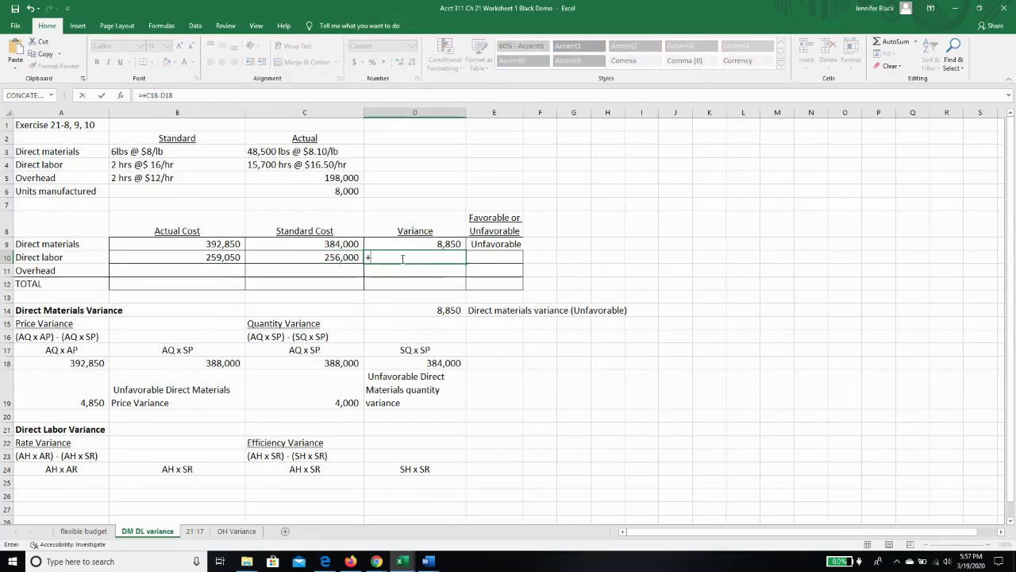
pyautogui.click(161, 259)
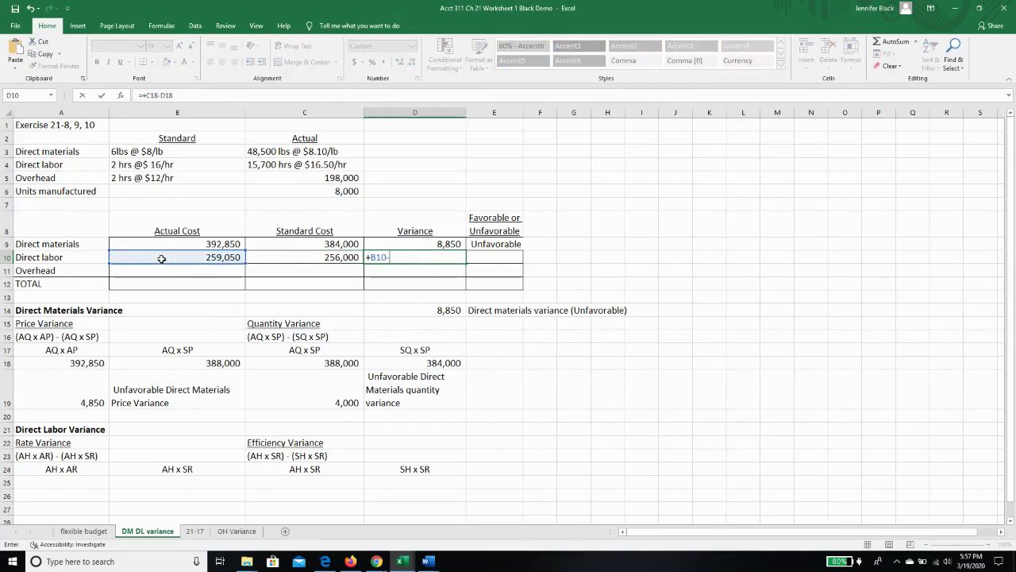
pyautogui.write('-')
pyautogui.click(268, 259)
pyautogui.press('Return')
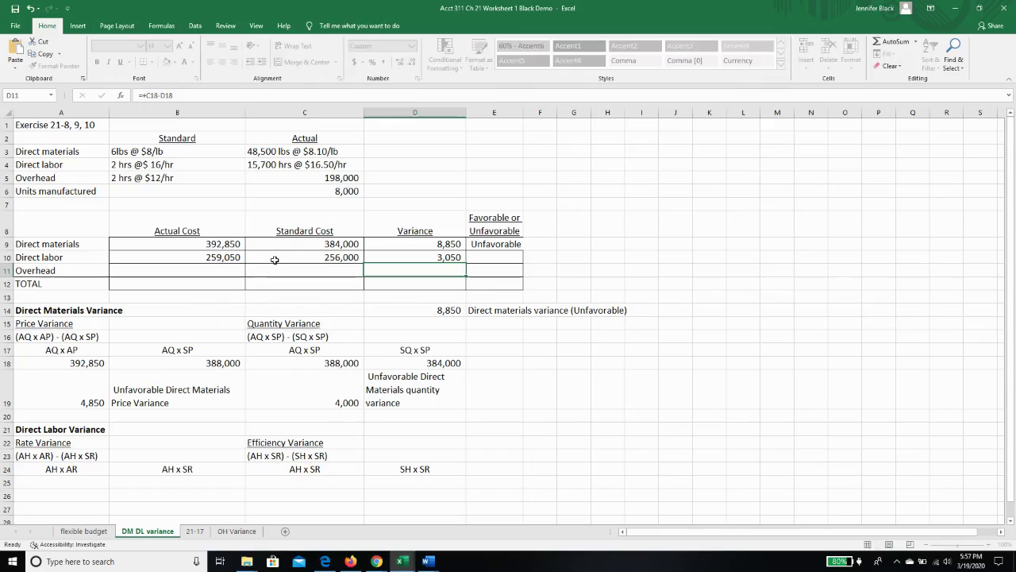
pyautogui.press('Up')
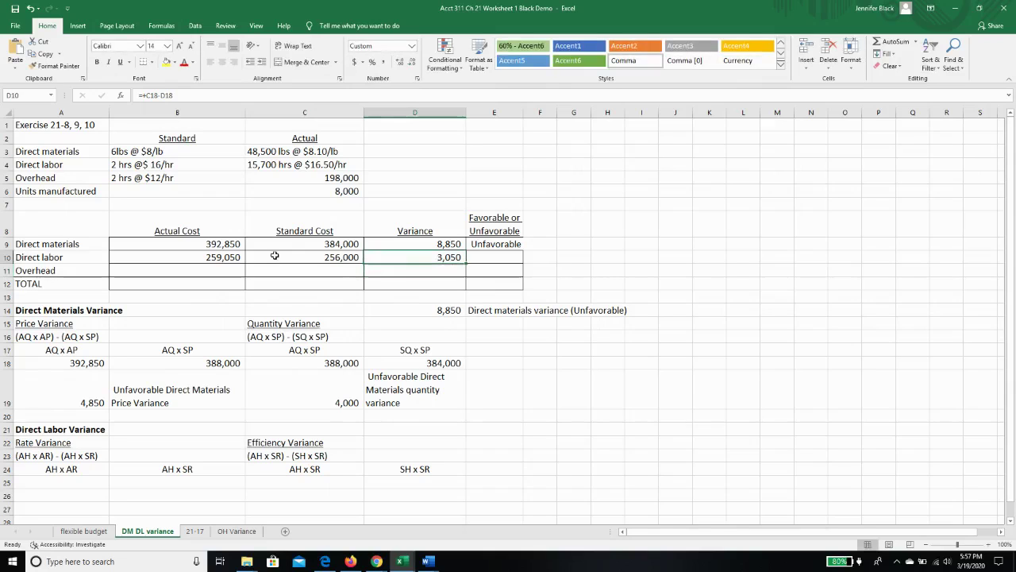
pyautogui.press('Right')
pyautogui.write('Unfavo')
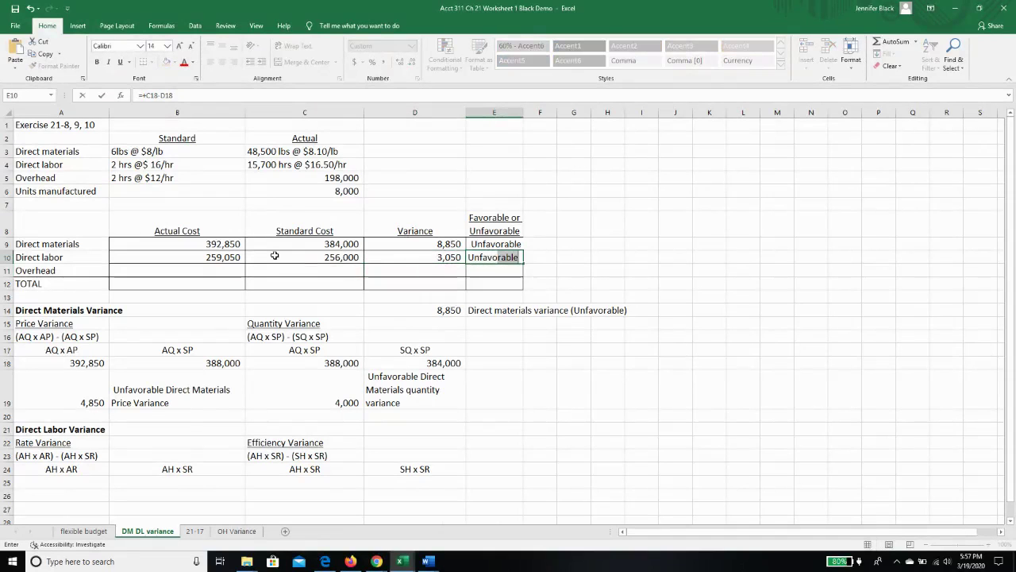
pyautogui.write('rable')
pyautogui.press('Return')
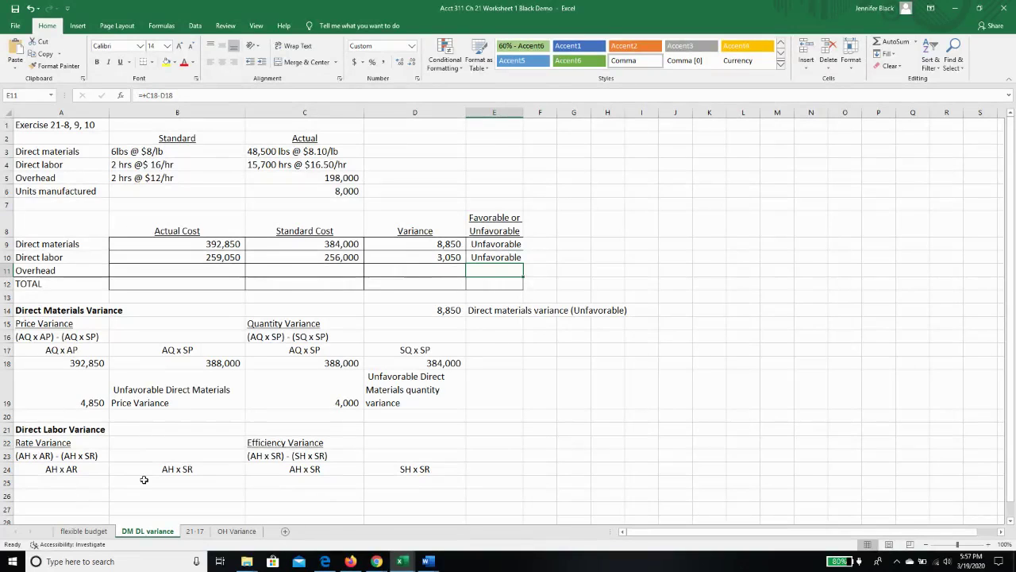
pyautogui.click(70, 443)
pyautogui.click(284, 443)
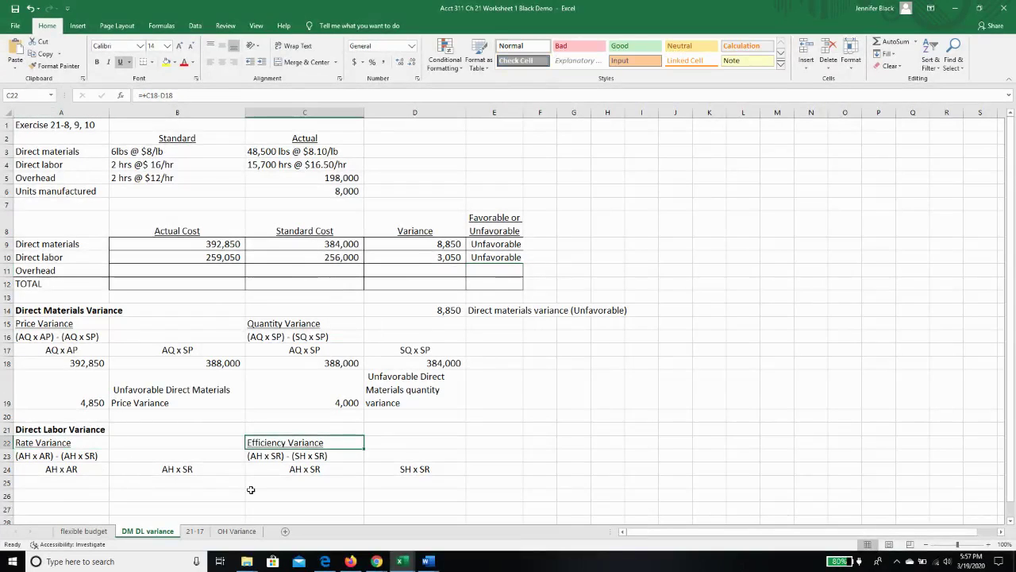
pyautogui.click(91, 445)
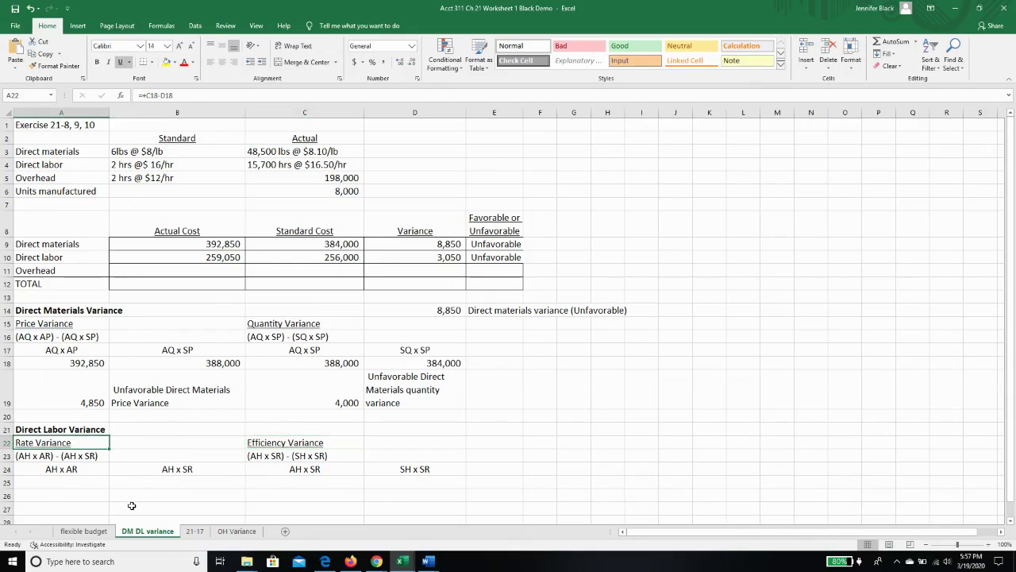
pyautogui.click(279, 451)
pyautogui.click(279, 444)
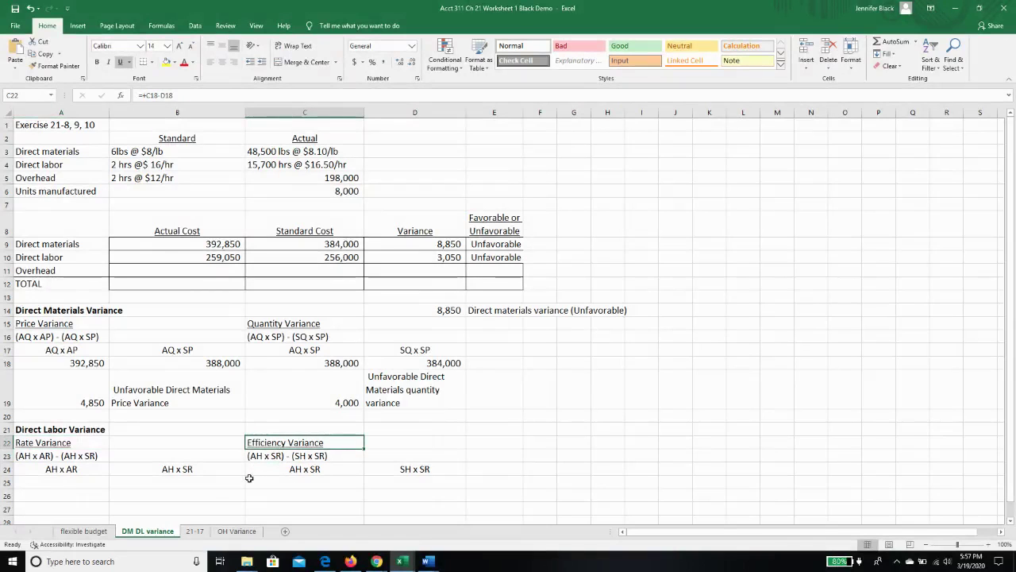
pyautogui.click(44, 443)
pyautogui.click(46, 455)
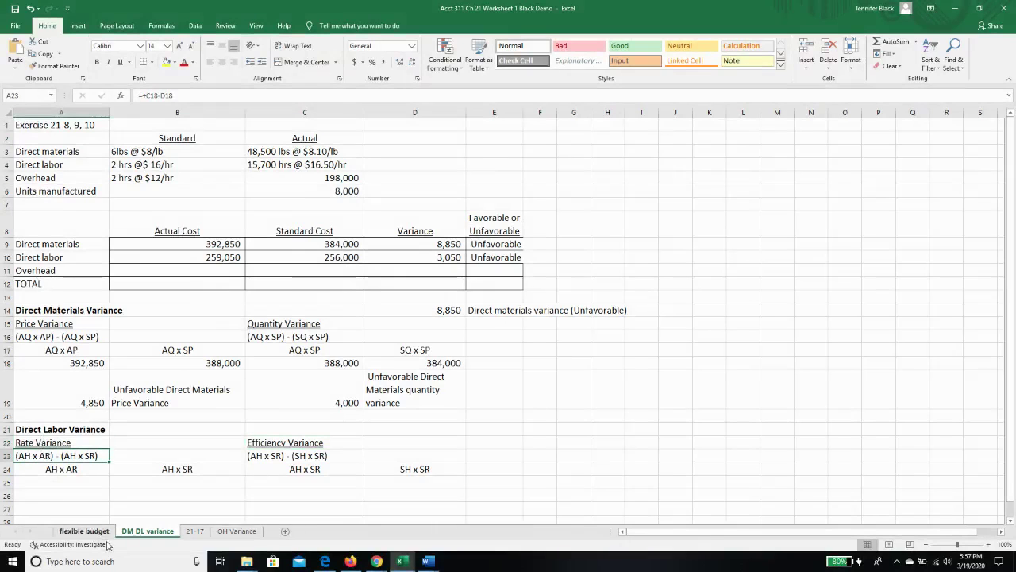
# - Enter 259,050 (15700*16.50) in A25 and 251,200 (15700*16) in B25
pyautogui.click(86, 484)
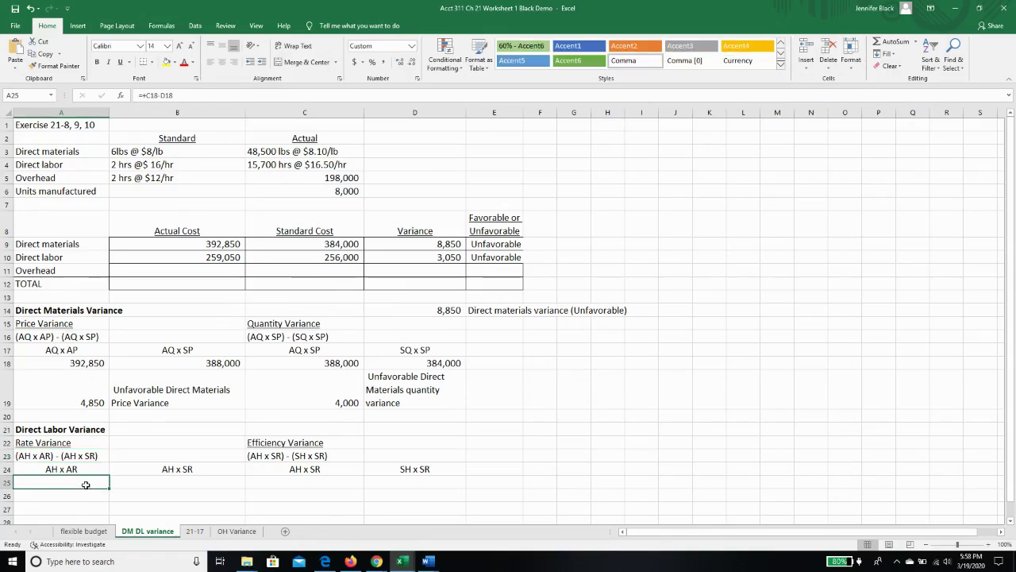
pyautogui.write('+')
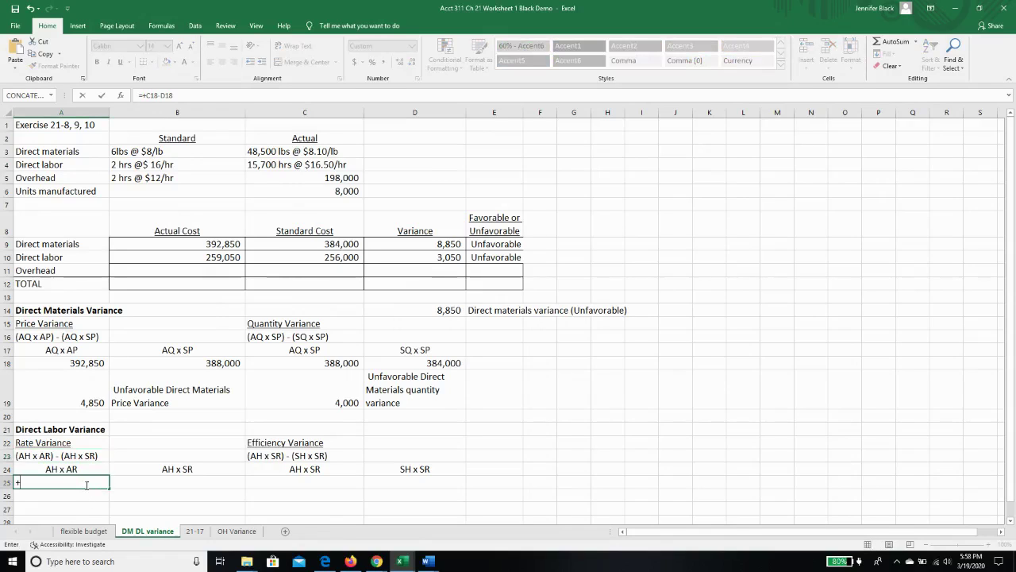
pyautogui.write('15700*16.50')
pyautogui.press('Return')
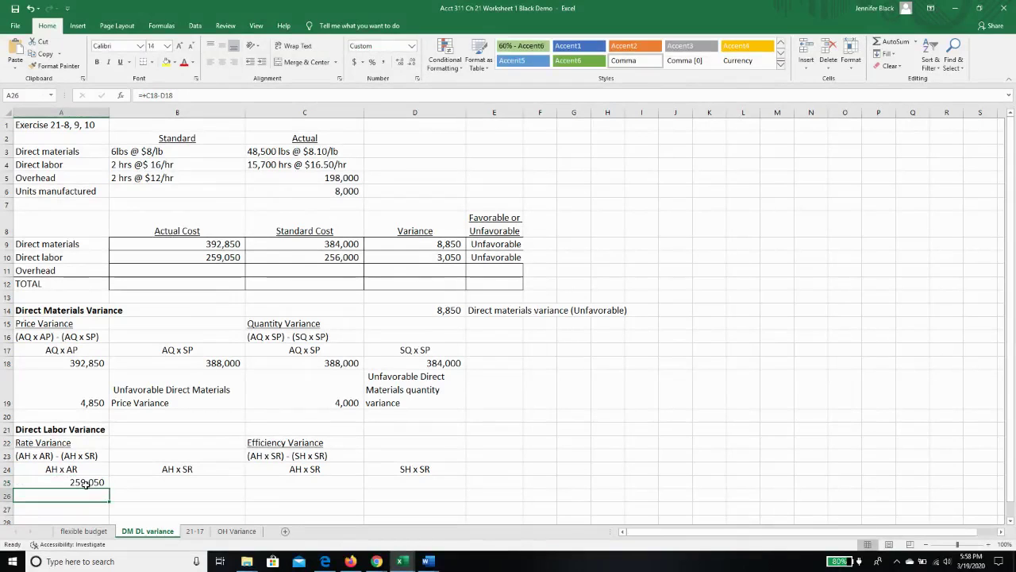
pyautogui.click(153, 482)
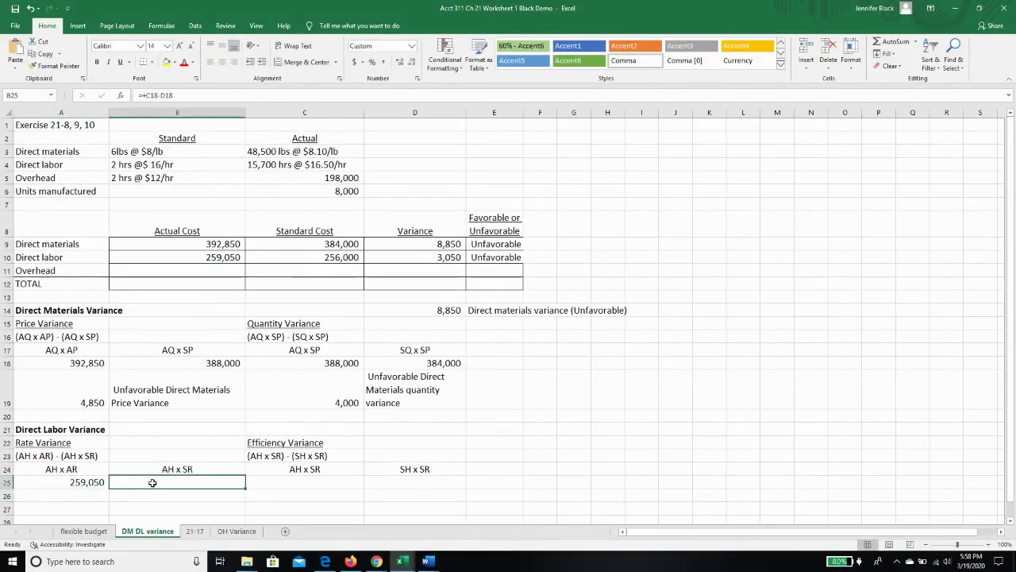
pyautogui.write('+')
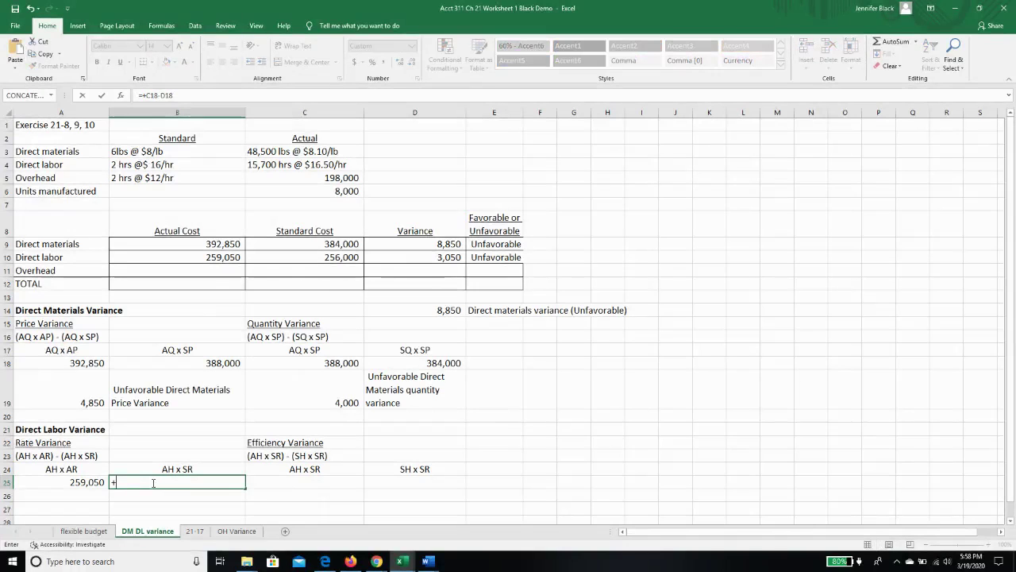
pyautogui.write('15700*')
pyautogui.press('Return')
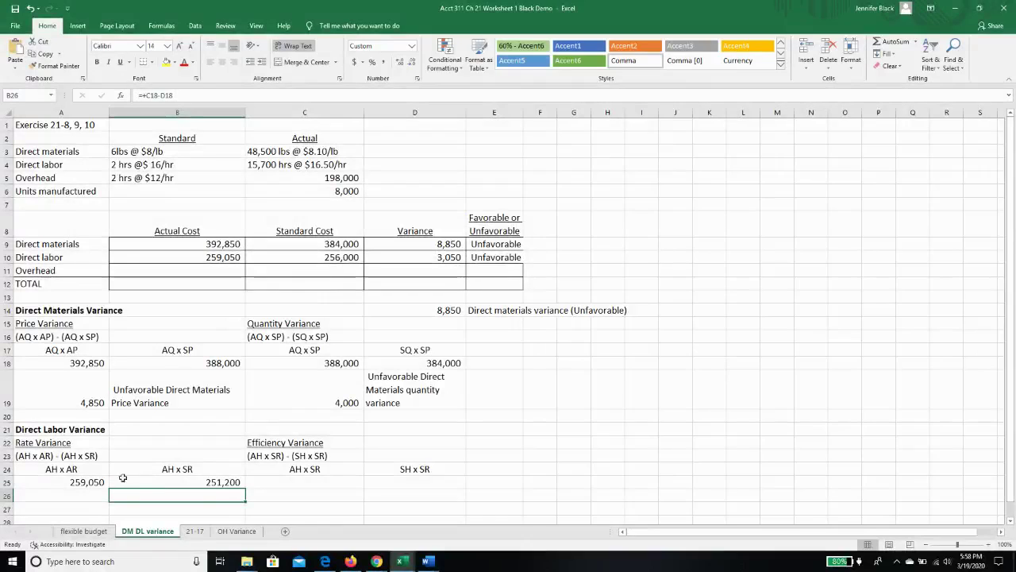
# - Compute the 7,850 rate variance in A26 as A25−B25, labelled 'Unfavorable Direct Labor Rate Variance'
pyautogui.click(92, 493)
pyautogui.write('+')
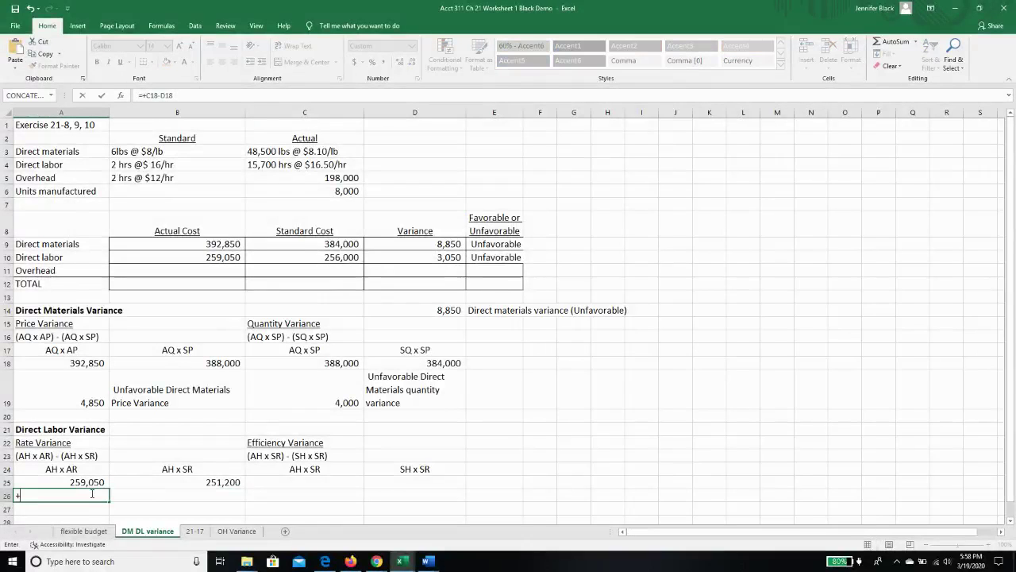
pyautogui.click(91, 482)
pyautogui.write('-')
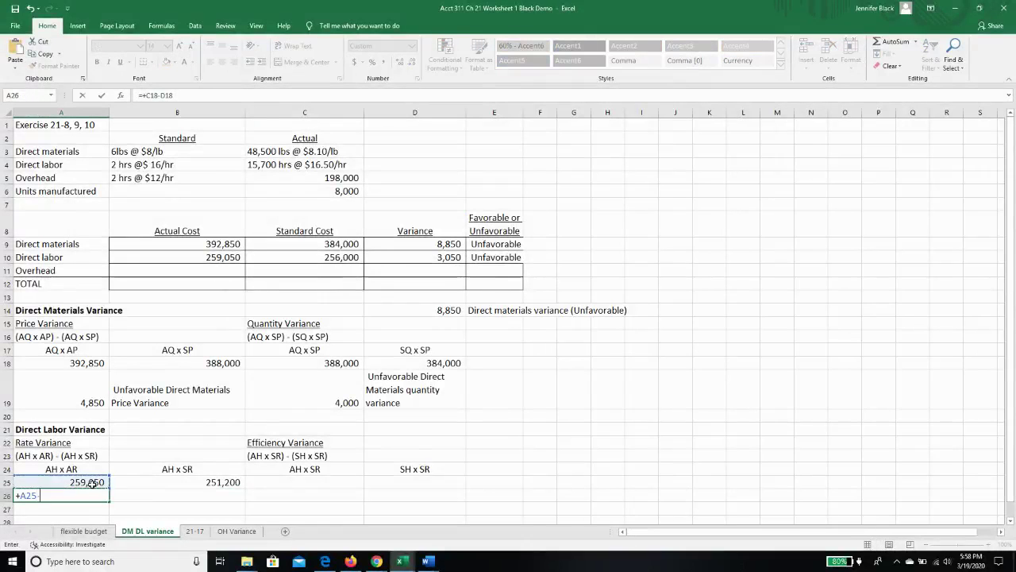
pyautogui.click(225, 481)
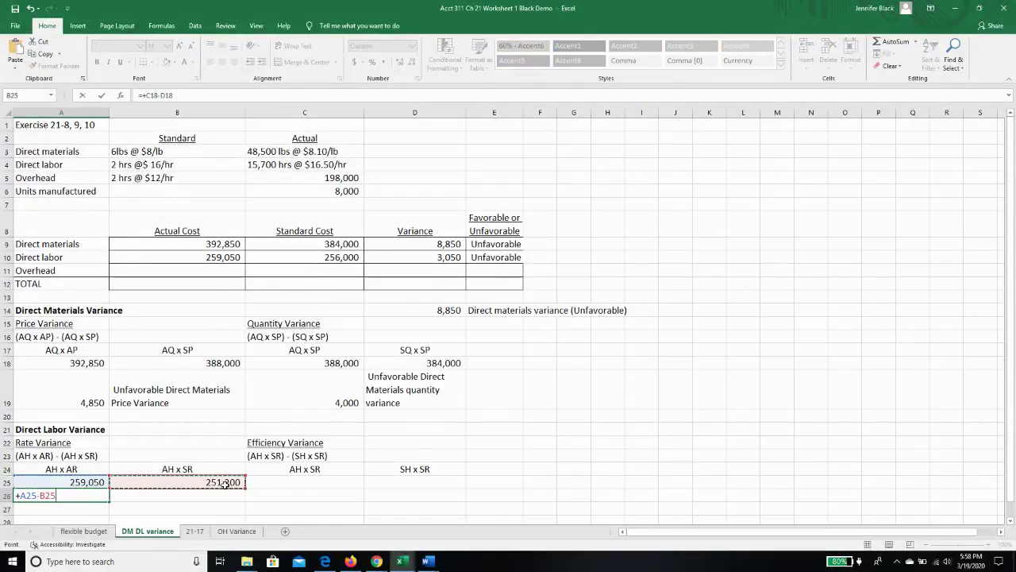
pyautogui.press('Return')
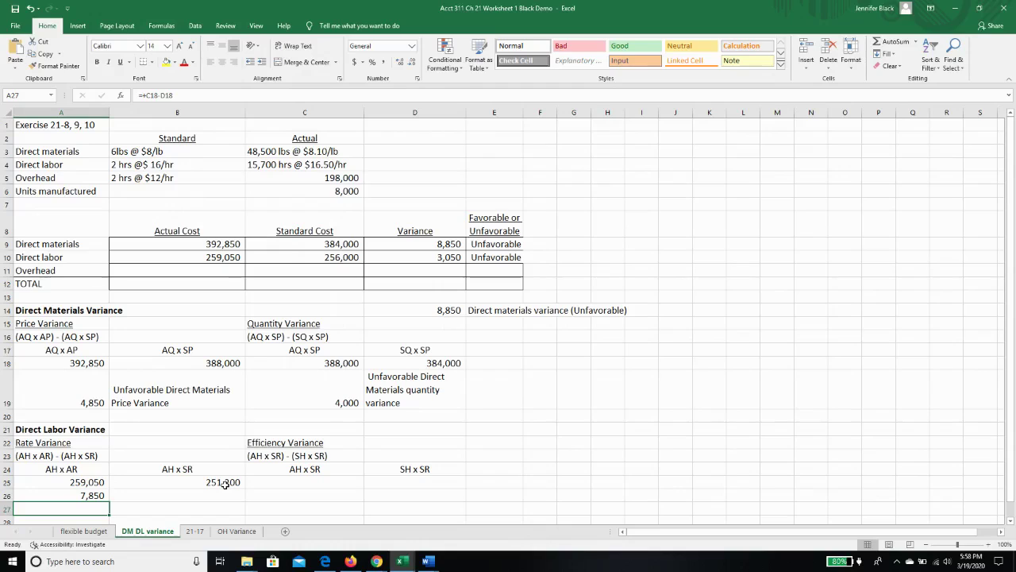
pyautogui.press('Up')
pyautogui.press('Right')
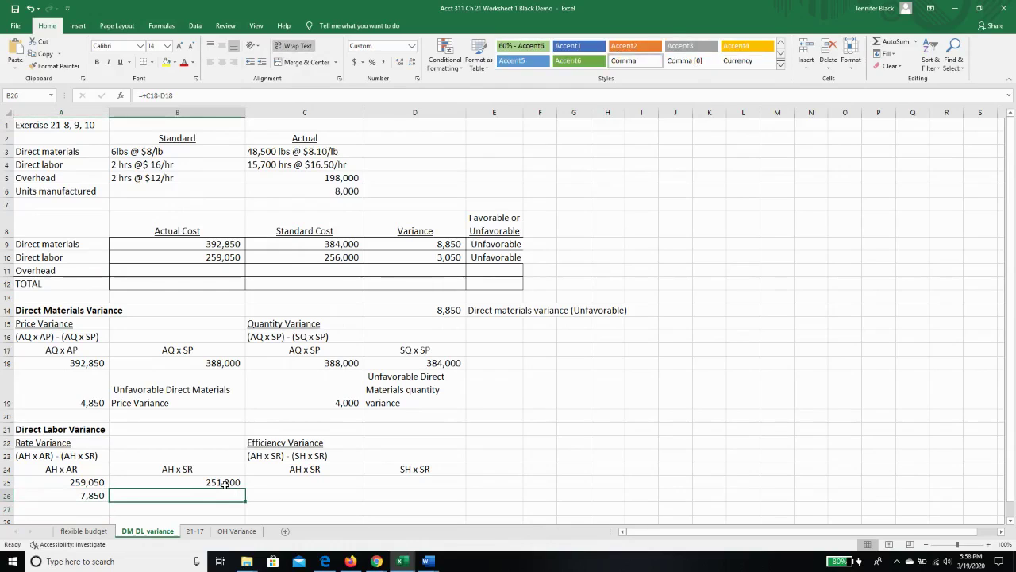
pyautogui.write('Unfavorab')
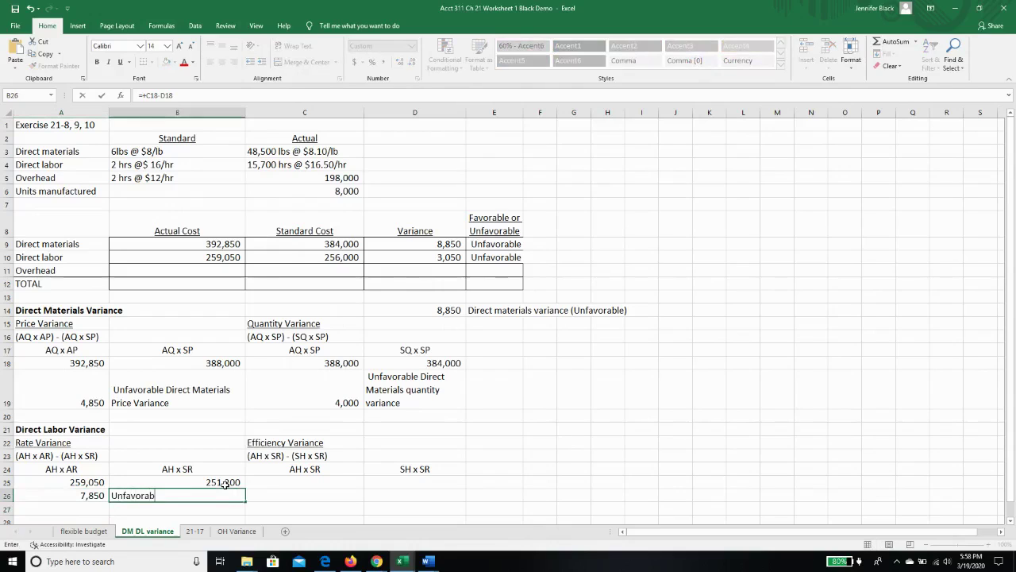
pyautogui.write('le Direct Labor Rate')
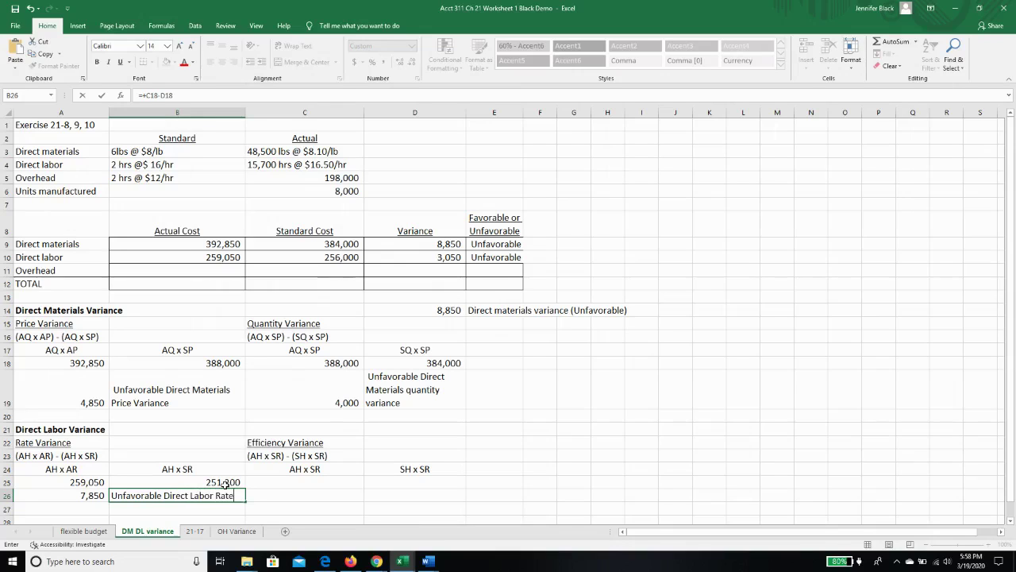
pyautogui.write(' Variance')
pyautogui.press('Return')
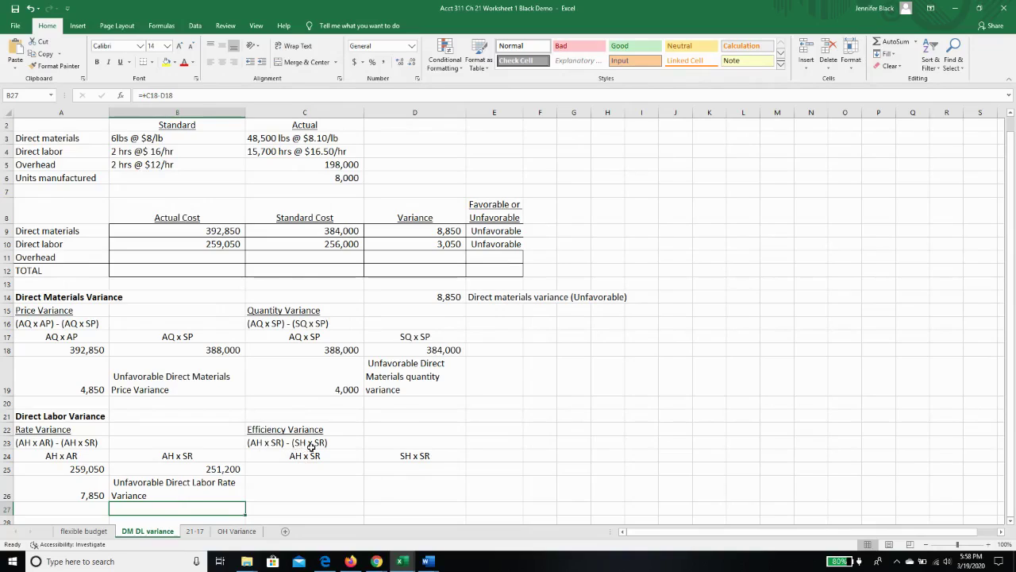
# - Enter 251,200 AH x SR (15700*16) in C25 and 256,000 SH x SR in D25
pyautogui.click(306, 469)
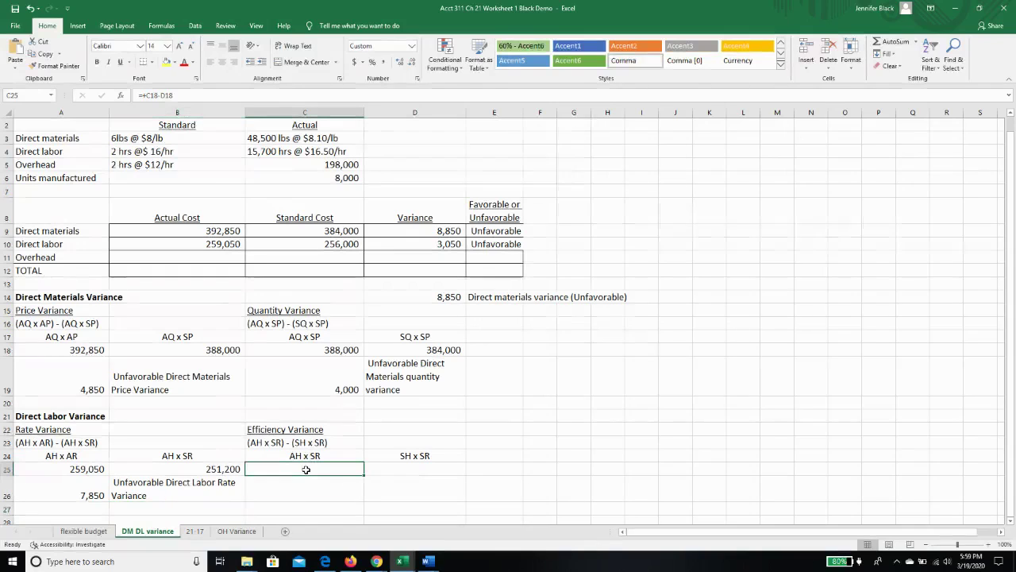
pyautogui.write('+15')
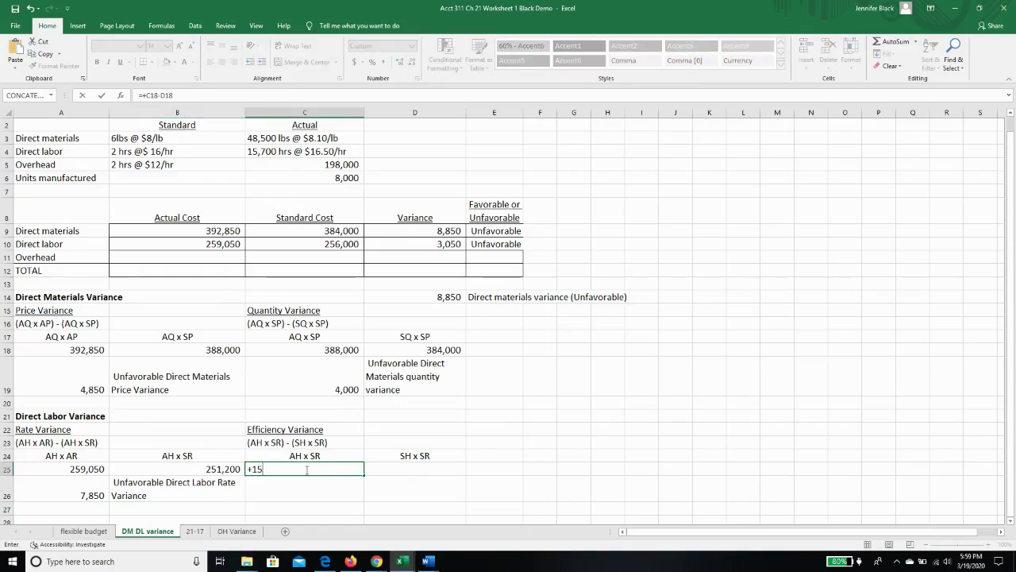
pyautogui.write('700*16')
pyautogui.press('Return')
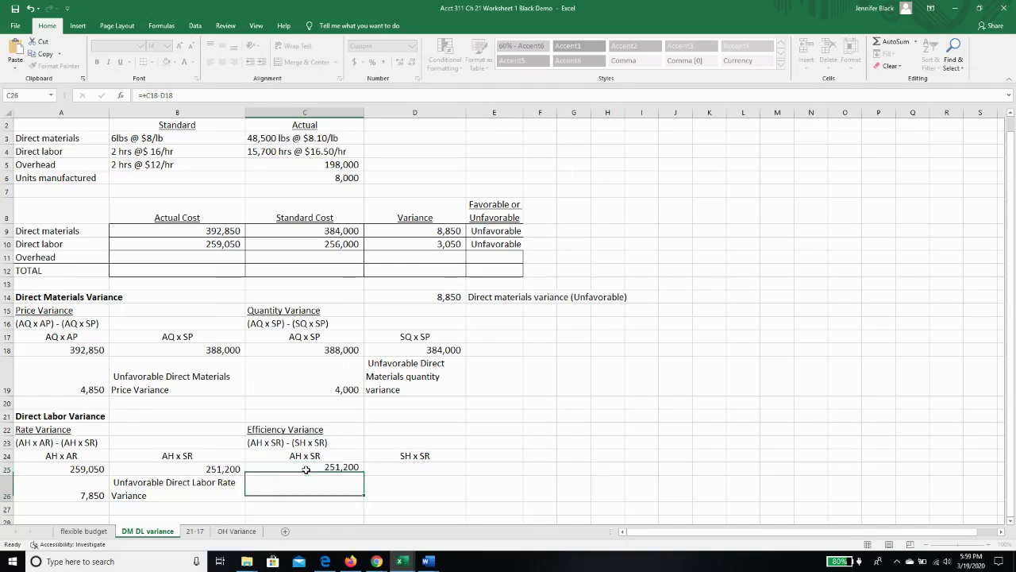
pyautogui.click(305, 469)
pyautogui.press('Right')
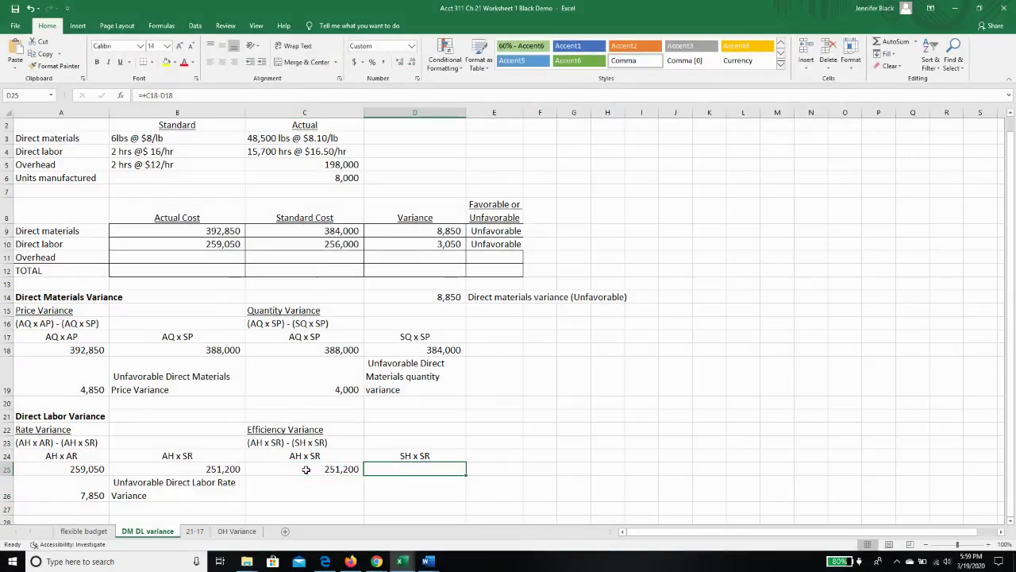
pyautogui.write('+')
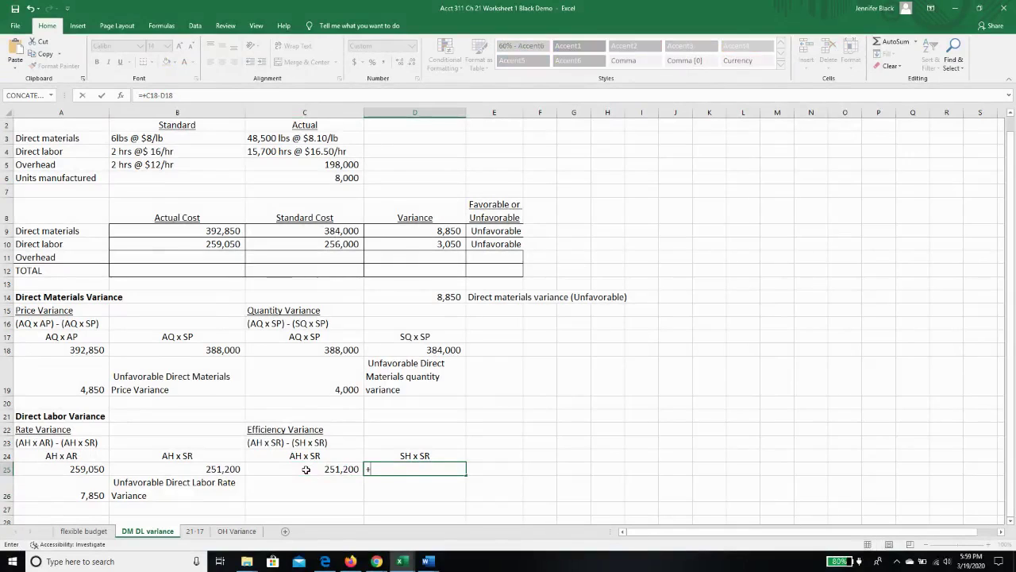
pyautogui.click(296, 182)
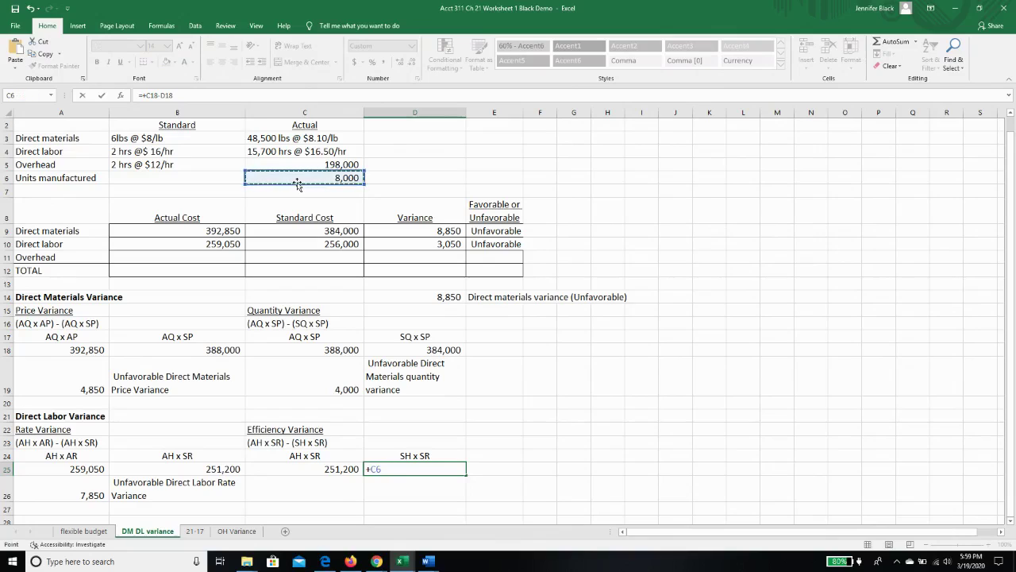
pyautogui.write('*')
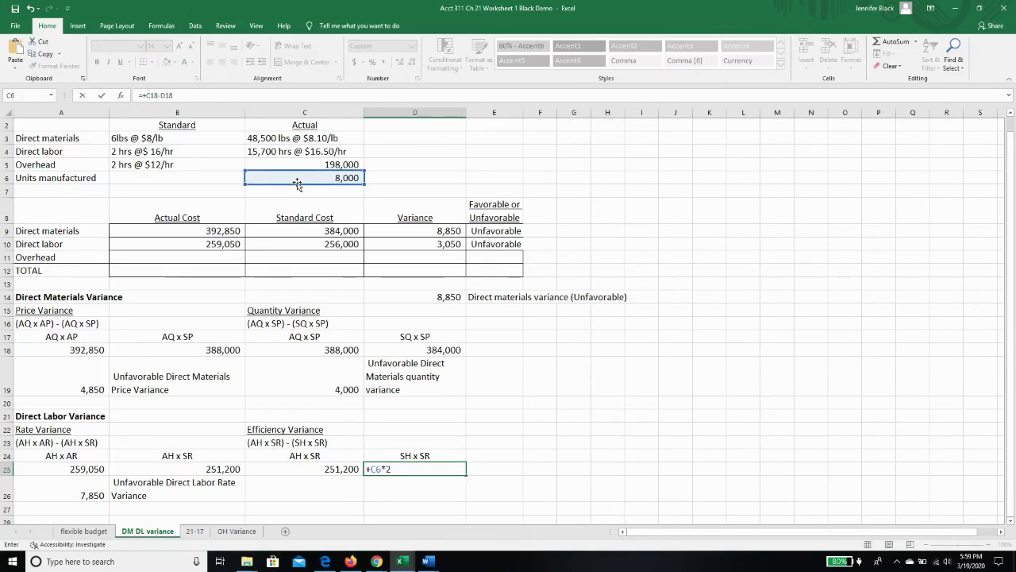
pyautogui.write('*16')
pyautogui.press('Return')
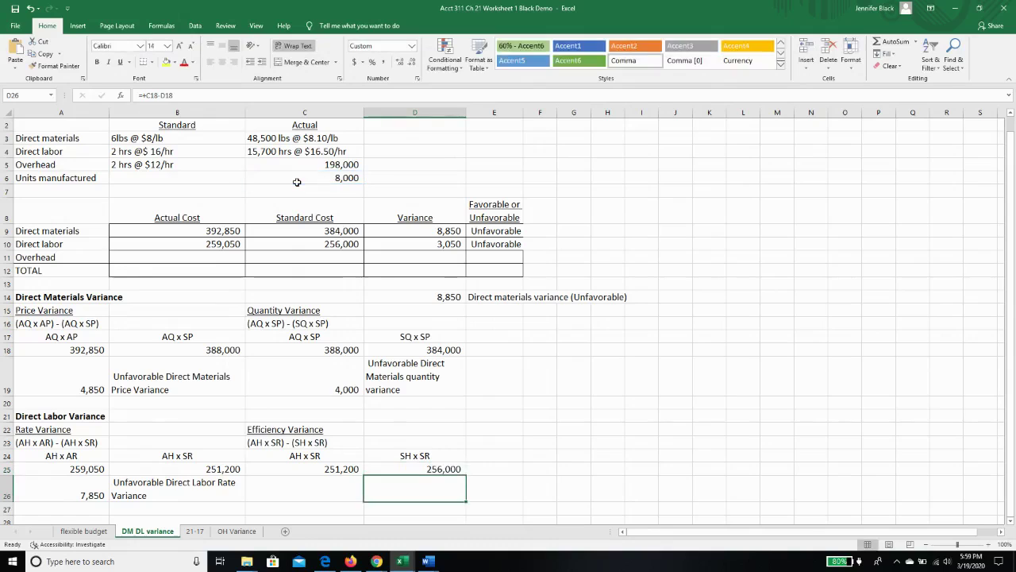
# - Compute the (4,800) efficiency variance in C26 as C25 minus D25
pyautogui.click(306, 487)
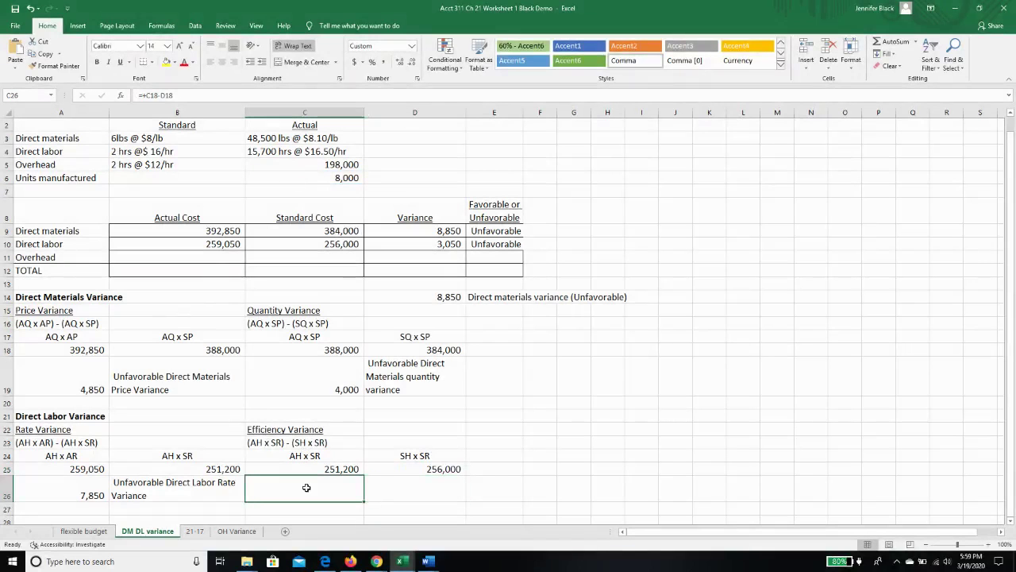
pyautogui.write('+')
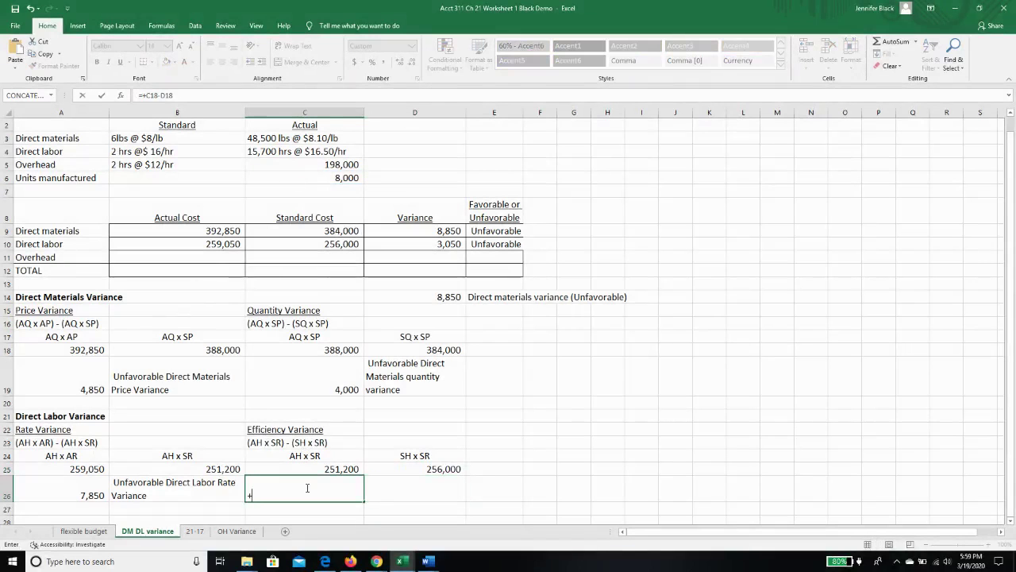
pyautogui.click(314, 468)
pyautogui.write('-')
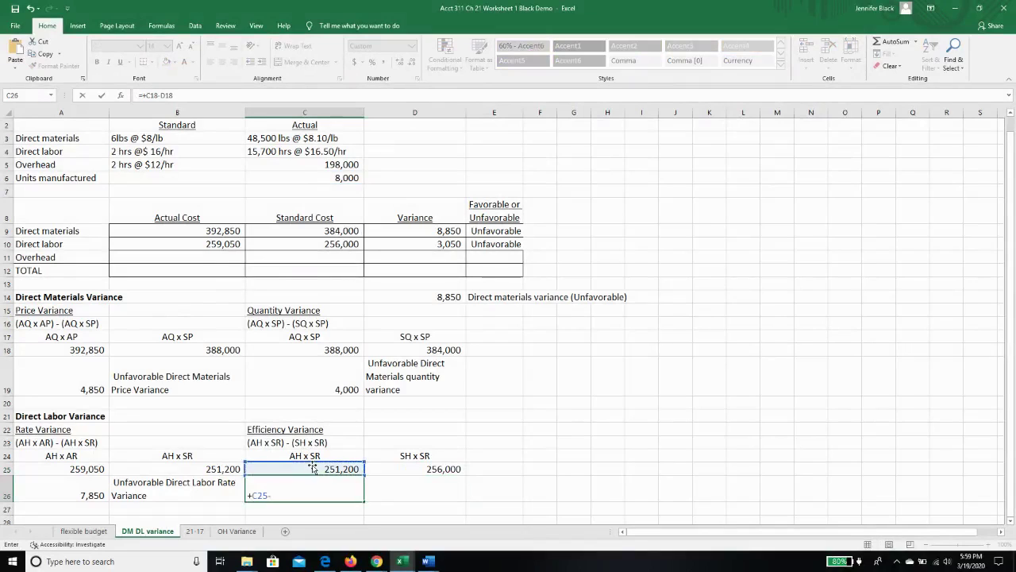
pyautogui.click(419, 468)
pyautogui.press('Return')
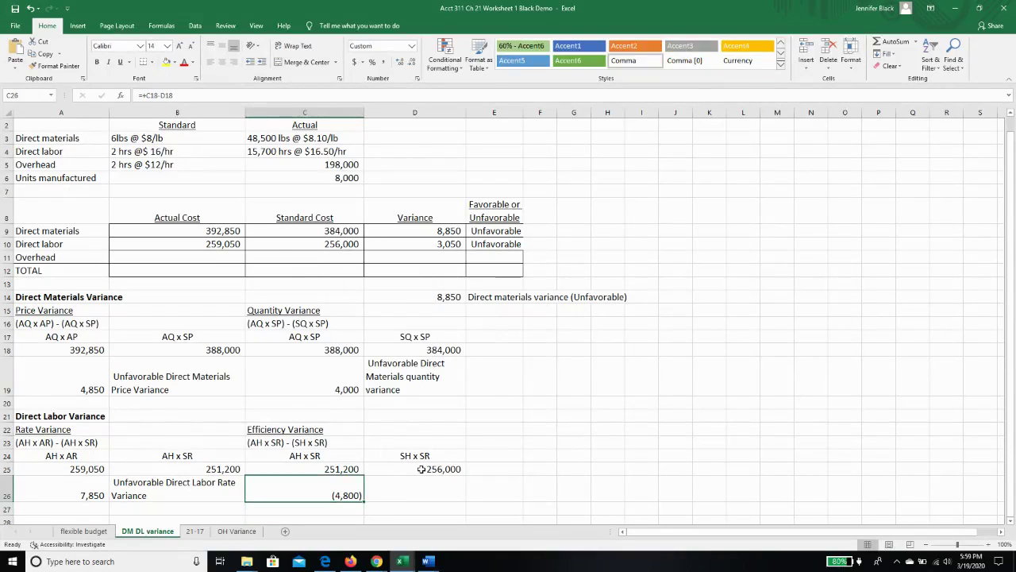
# - Type 'Favorable Direct Labor Efficiency Variance' in D26 next to the (4,800) result
pyautogui.press('Right')
pyautogui.write('Favorab')
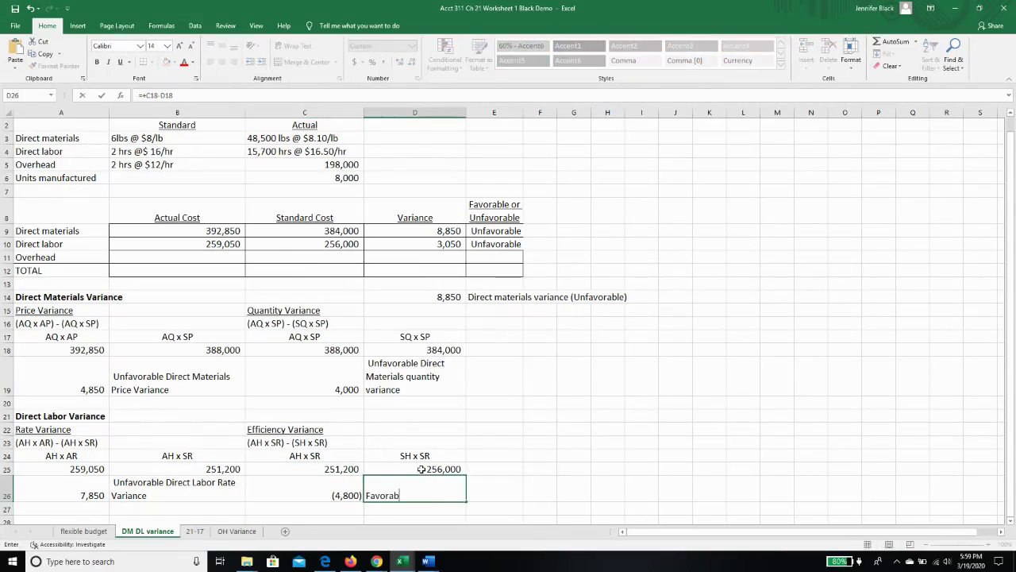
pyautogui.write('le Direct Labor Efficie')
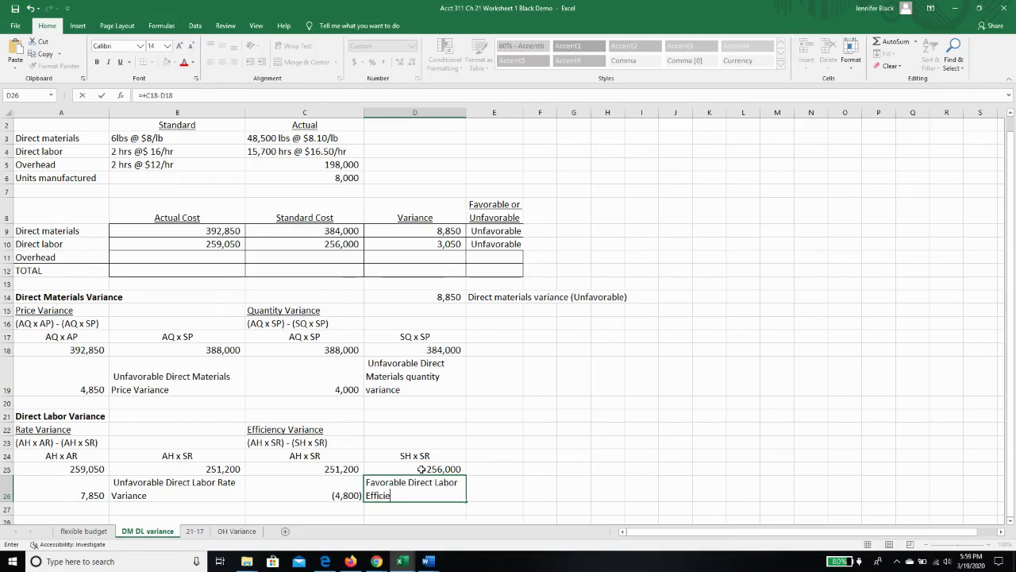
pyautogui.write('ncy Variance')
pyautogui.press('Return')
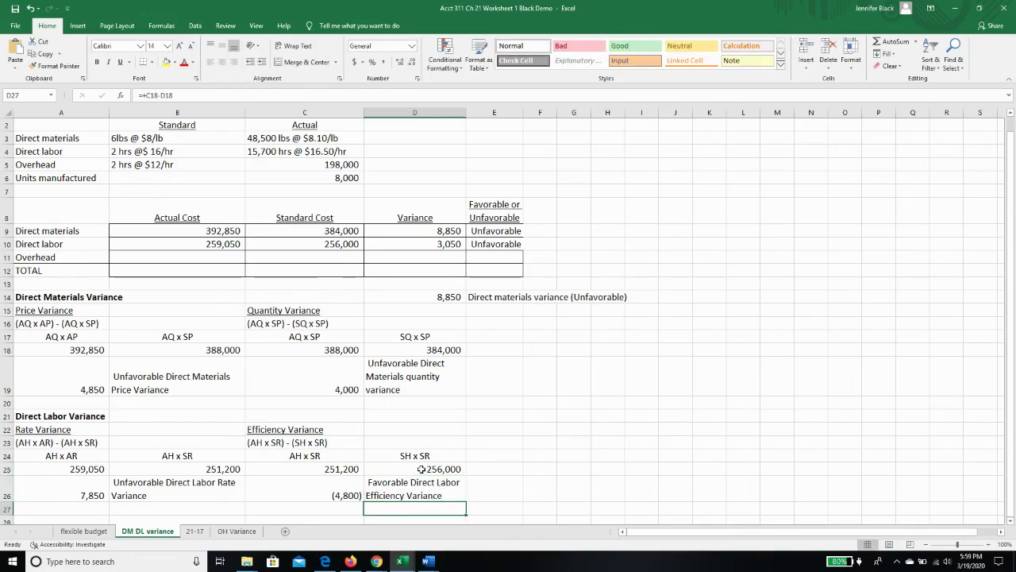
# - Total the rate and efficiency variances in D21 as =A26+C26, giving 3,050
pyautogui.click(409, 415)
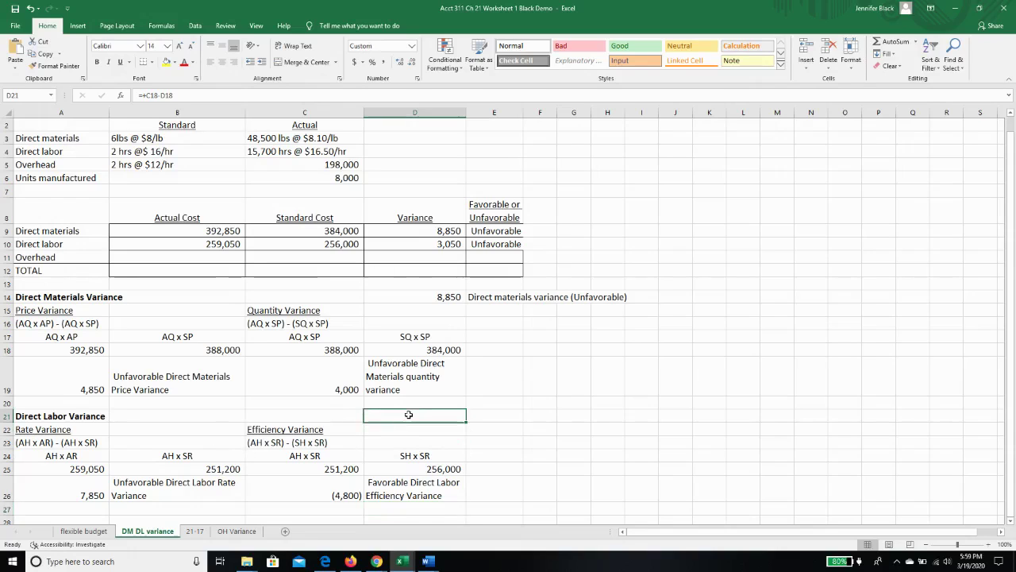
pyautogui.write('+')
pyautogui.click(79, 494)
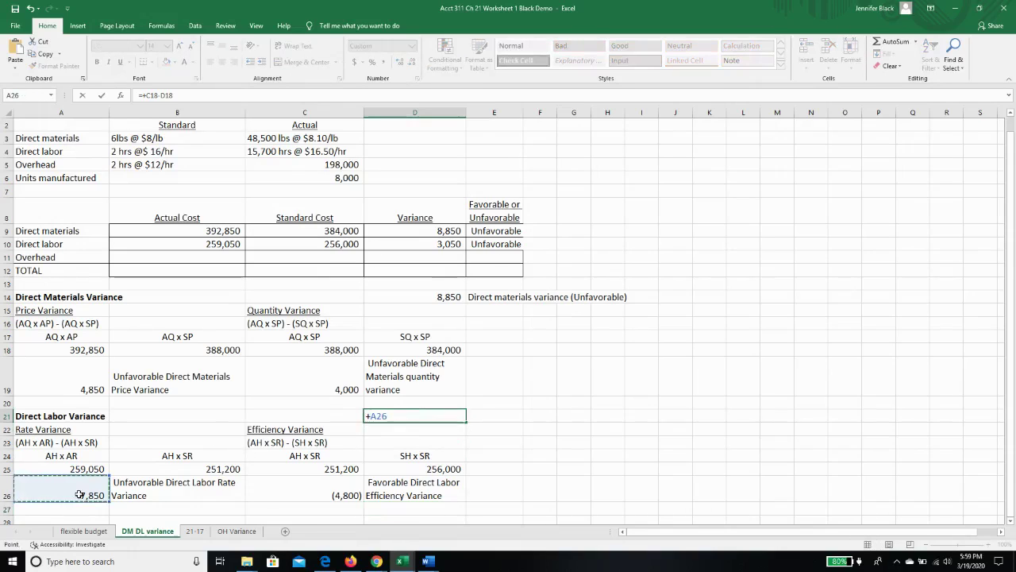
pyautogui.write('+')
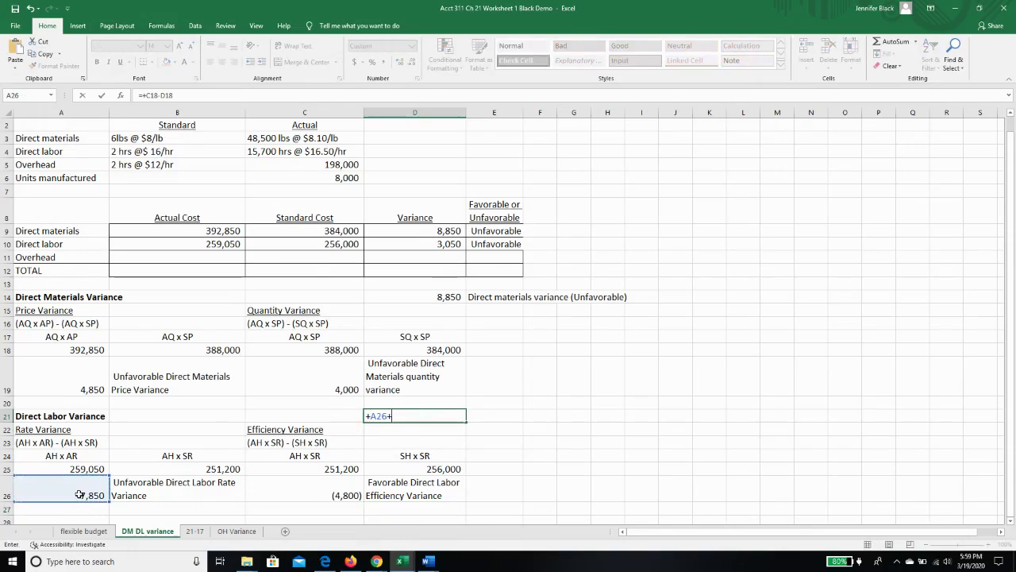
pyautogui.click(315, 493)
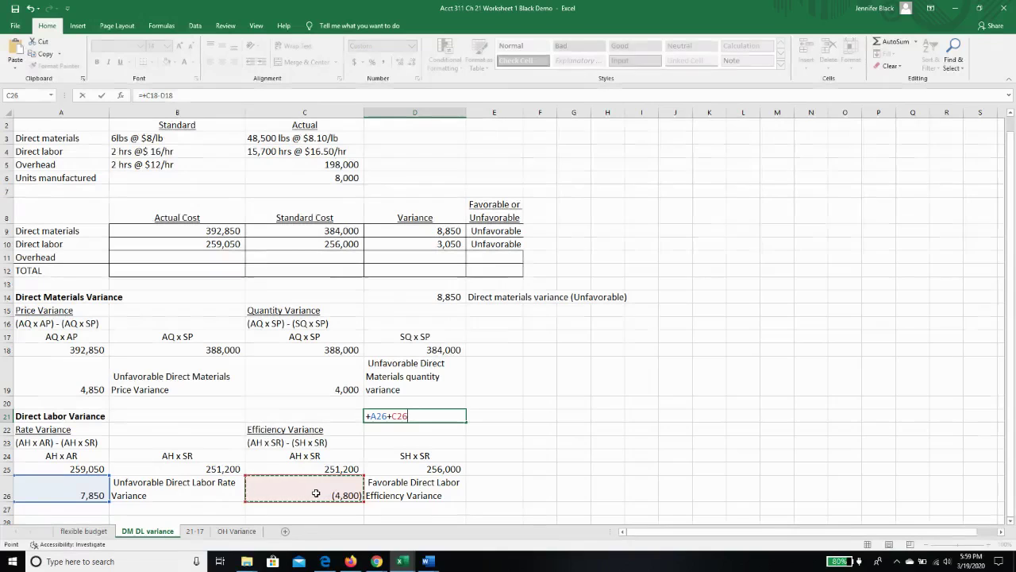
pyautogui.press('Return')
# - Label the 3,050 total 'Direct Labor Variance (Unfavorable)' in E21
pyautogui.press('Up')
pyautogui.press('Right')
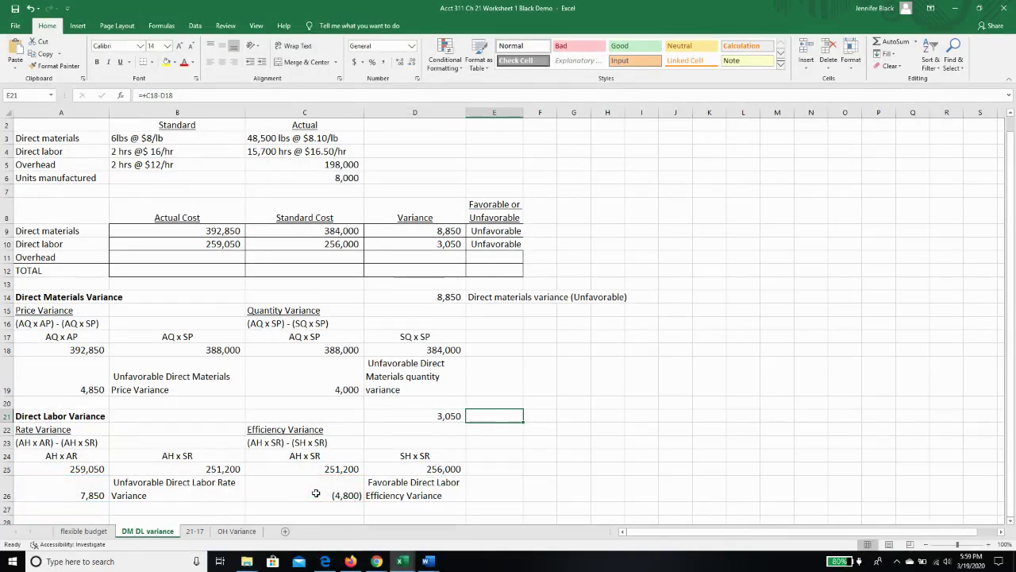
pyautogui.write('Direc')
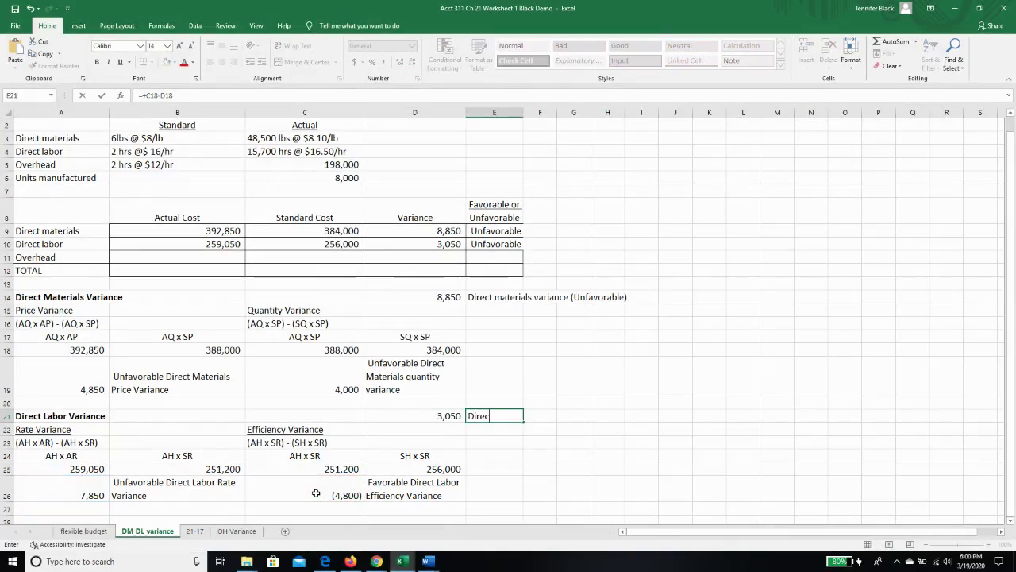
pyautogui.write('t Labor Variance (Unfavorable')
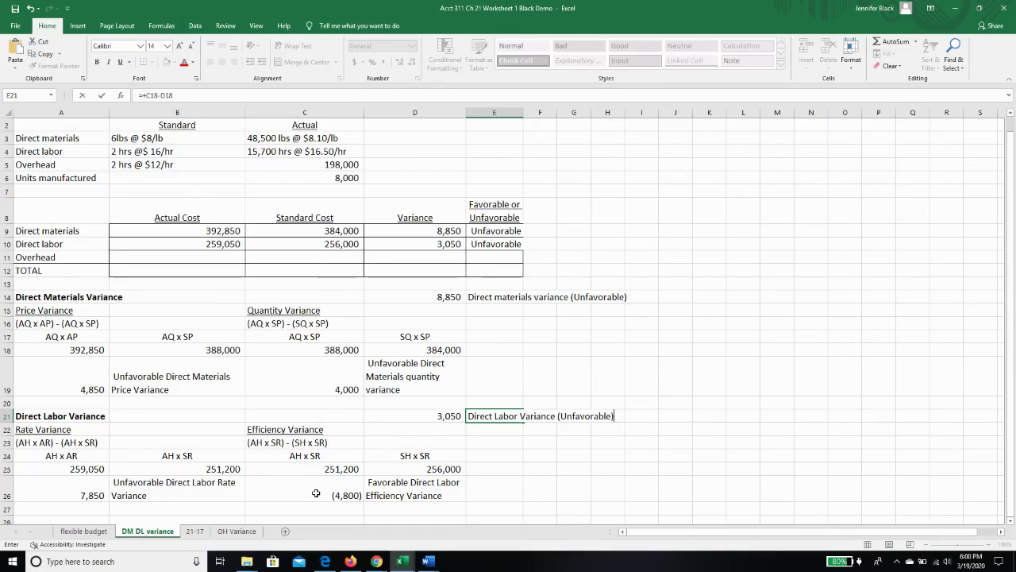
pyautogui.press('Return')
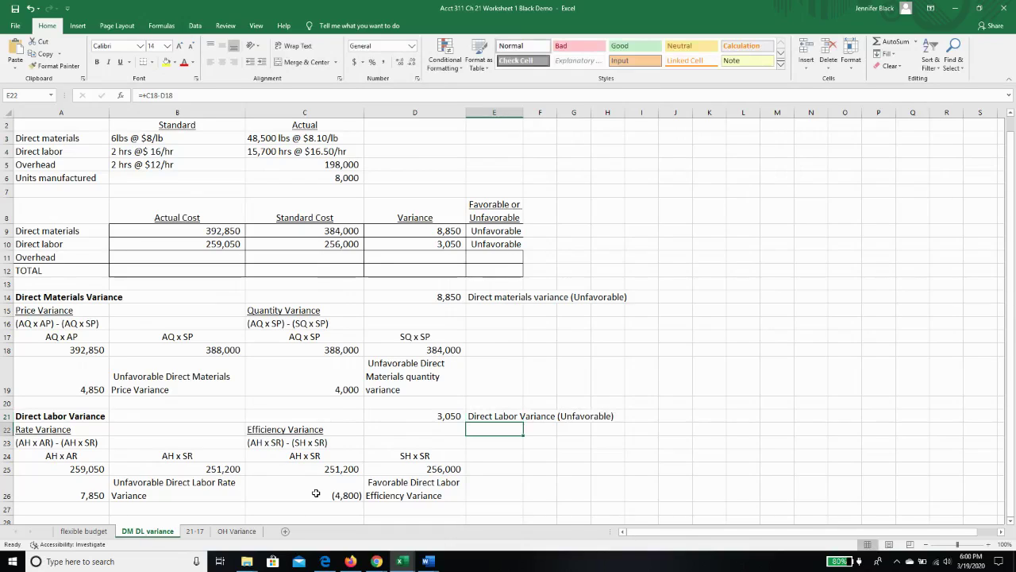
pyautogui.click(457, 413)
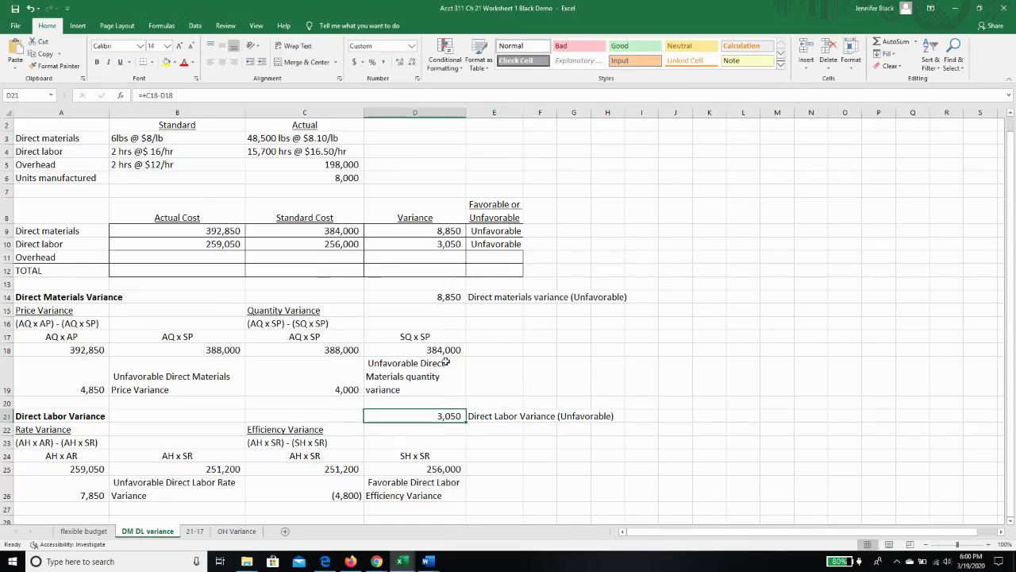
pyautogui.click(446, 246)
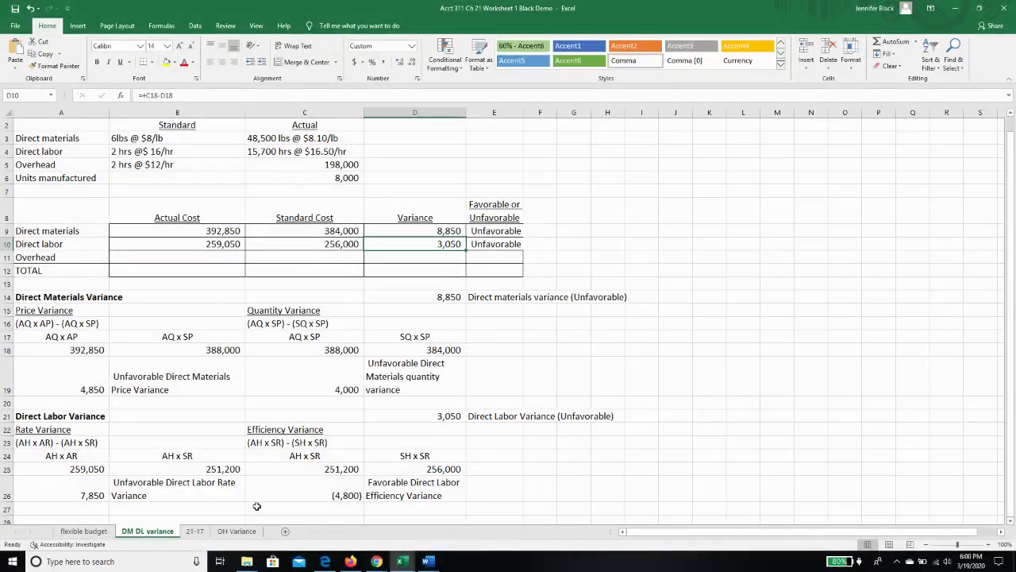
pyautogui.click(88, 490)
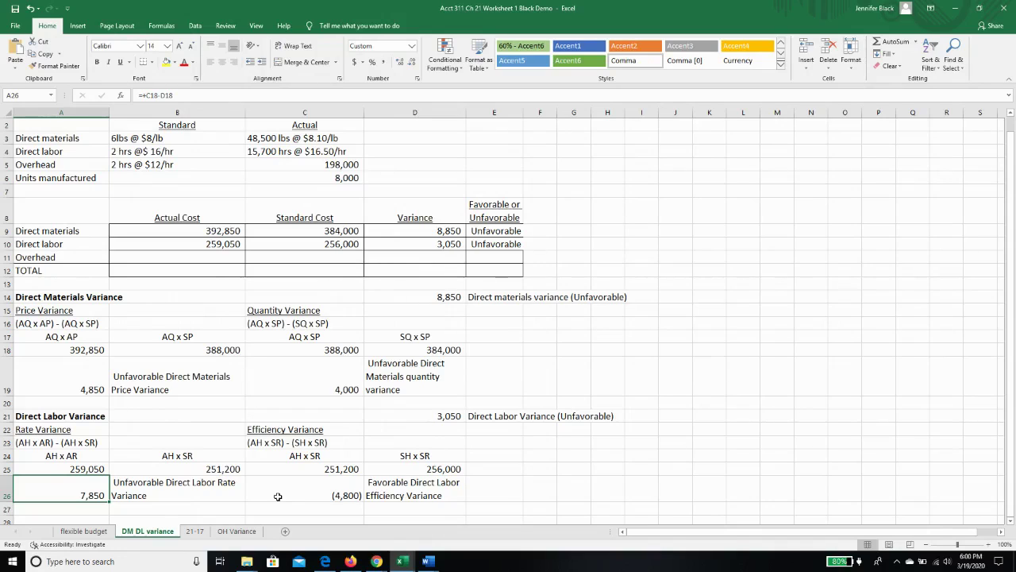
pyautogui.click(316, 433)
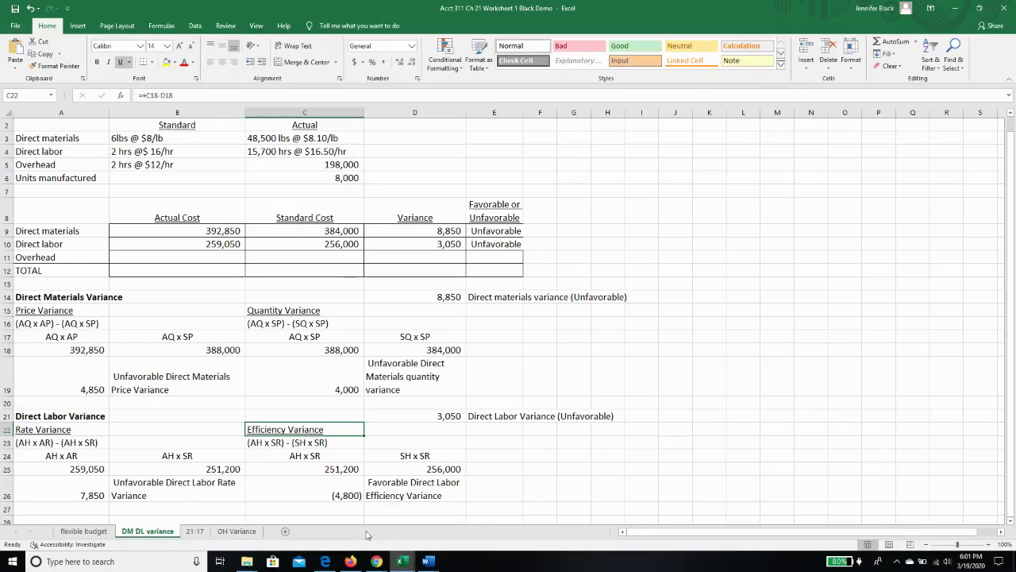
pyautogui.click(335, 492)
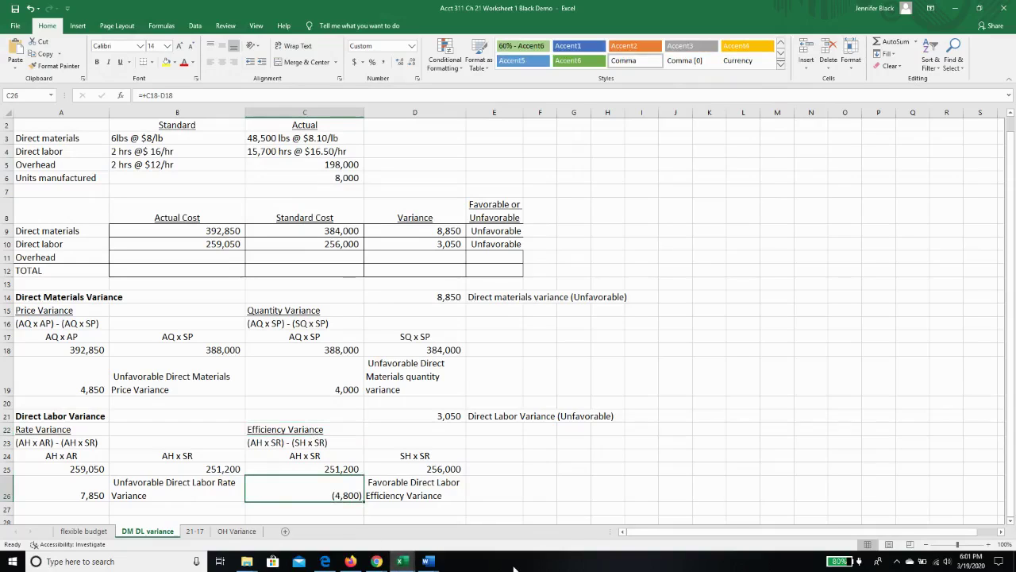
pyautogui.click(430, 470)
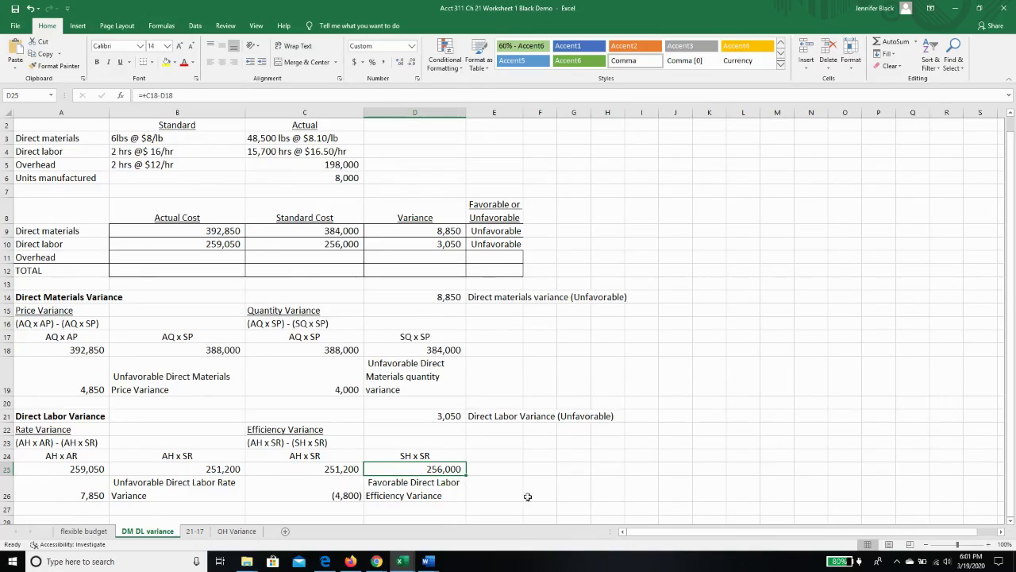
pyautogui.press('Left')
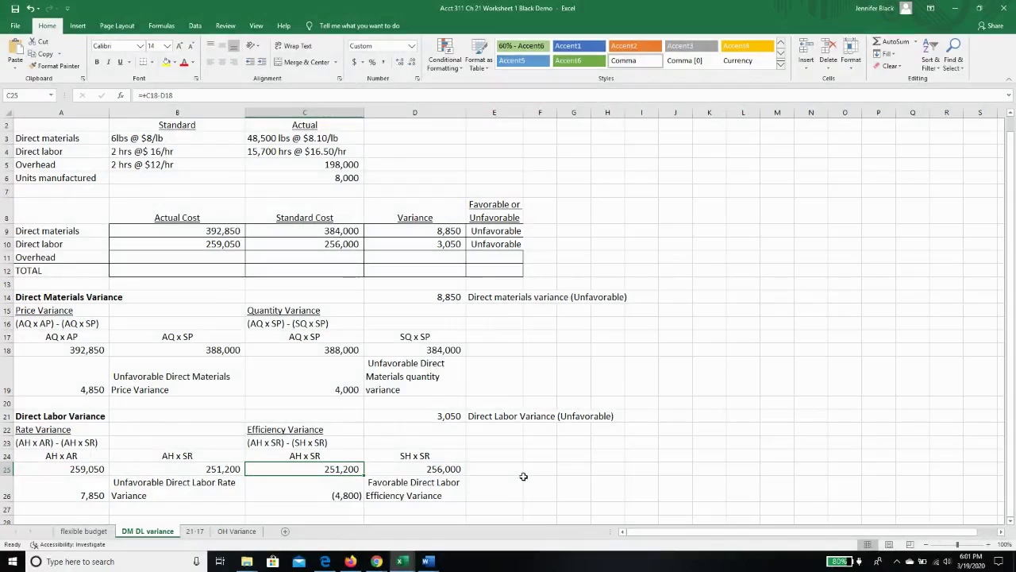
pyautogui.click(344, 490)
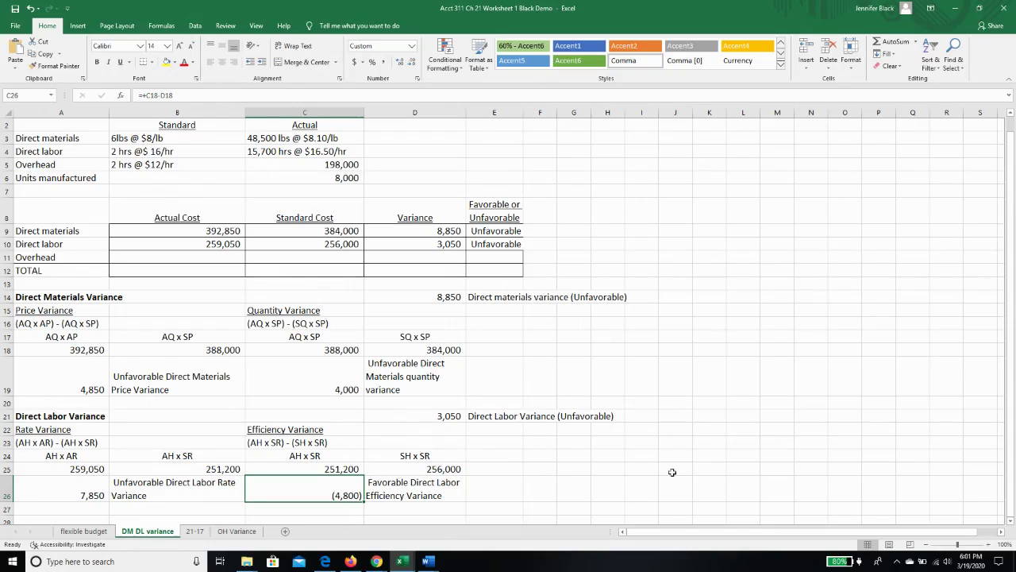
pyautogui.click(189, 490)
pyautogui.click(104, 488)
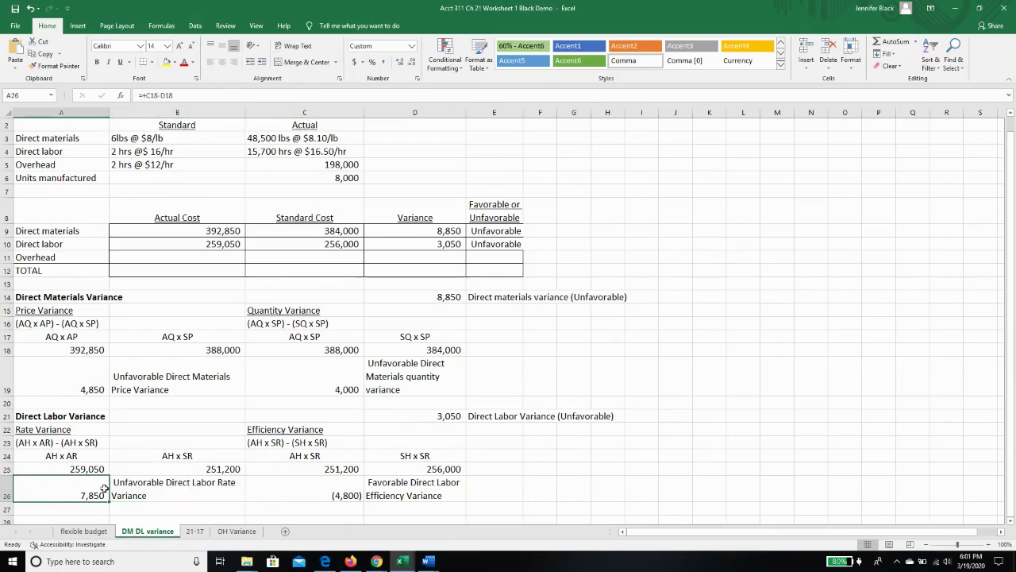
pyautogui.click(356, 491)
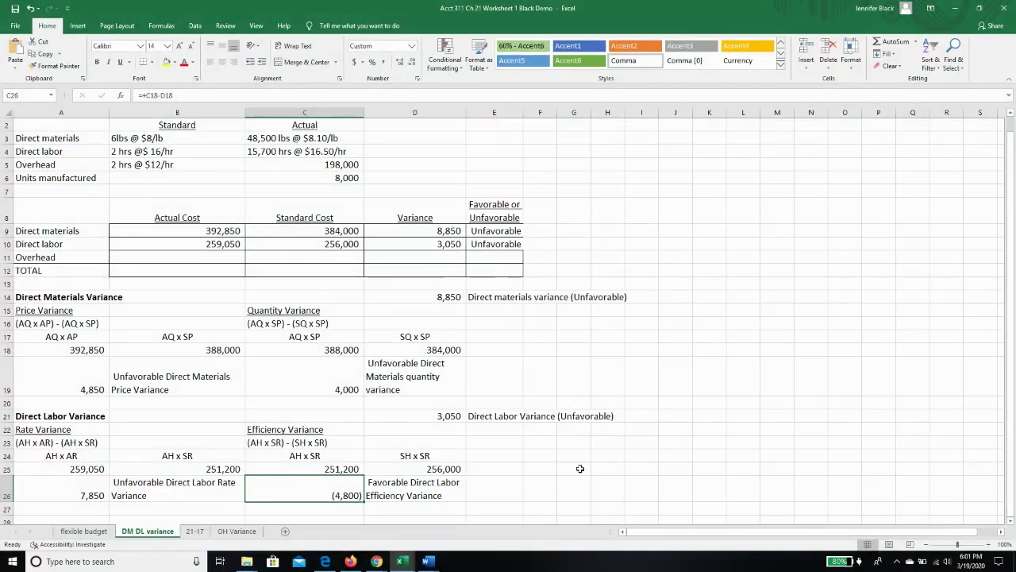
pyautogui.click(217, 259)
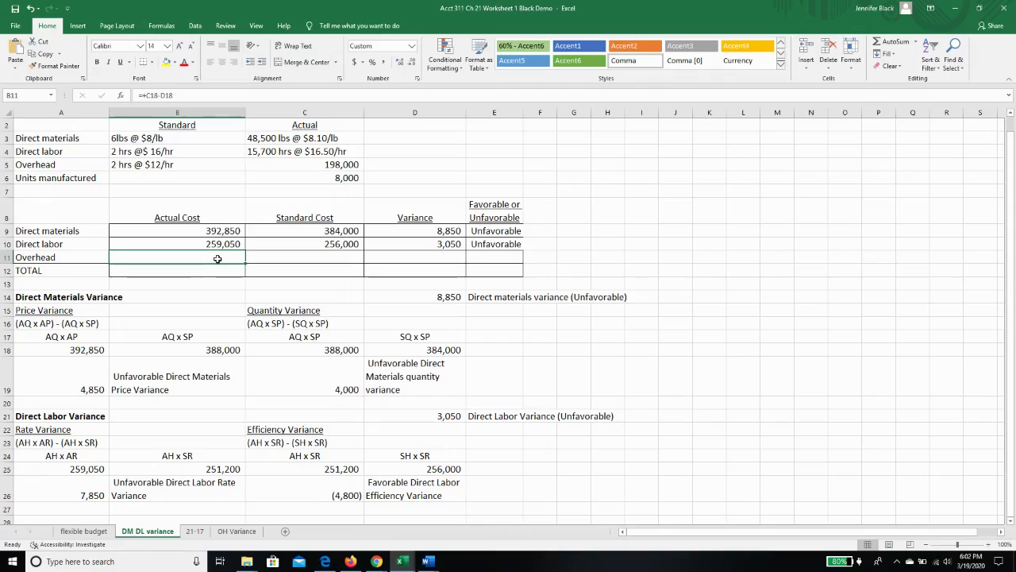
# - Link the overhead actual cost to 198,000 and set standard cost to units ×2×12 (192,000)
pyautogui.write('+')
pyautogui.click(351, 167)
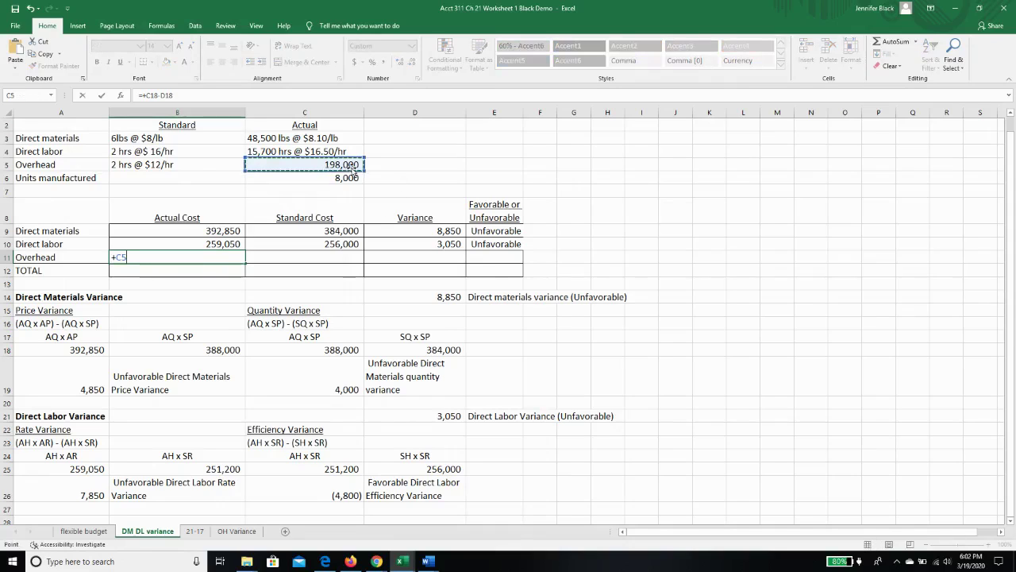
pyautogui.press('Return')
pyautogui.press('Up')
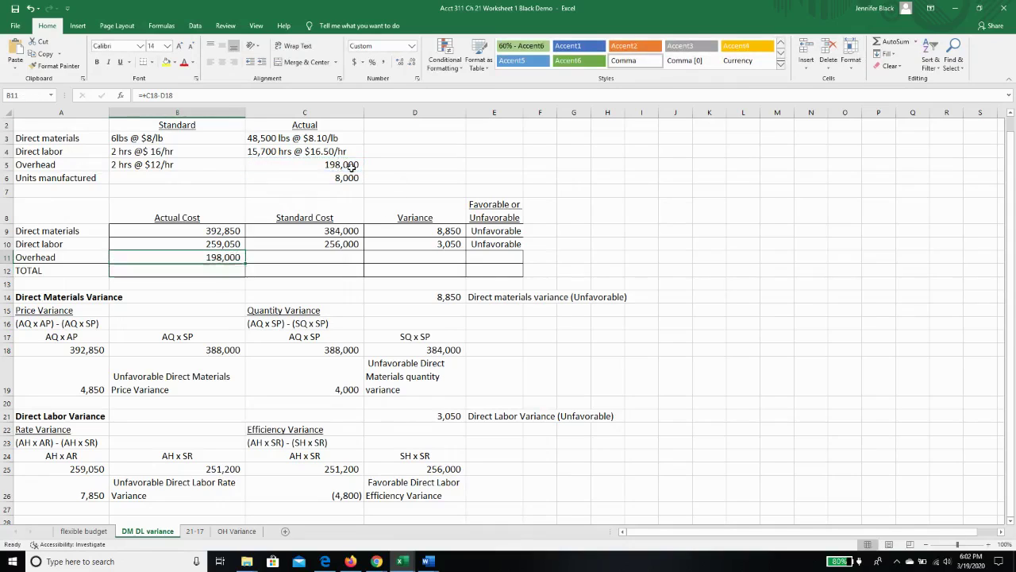
pyautogui.press('Right')
pyautogui.write('+')
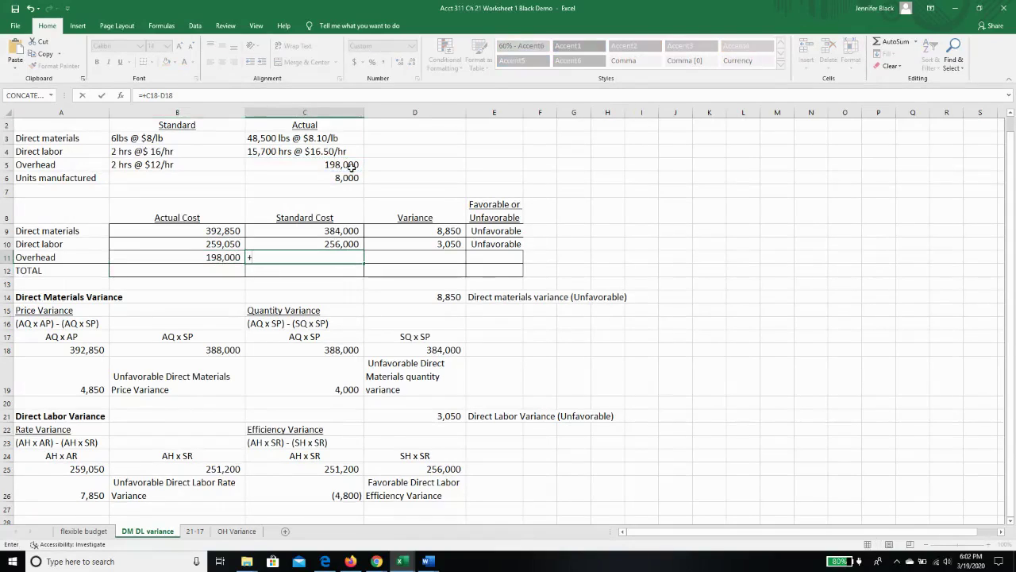
pyautogui.click(350, 178)
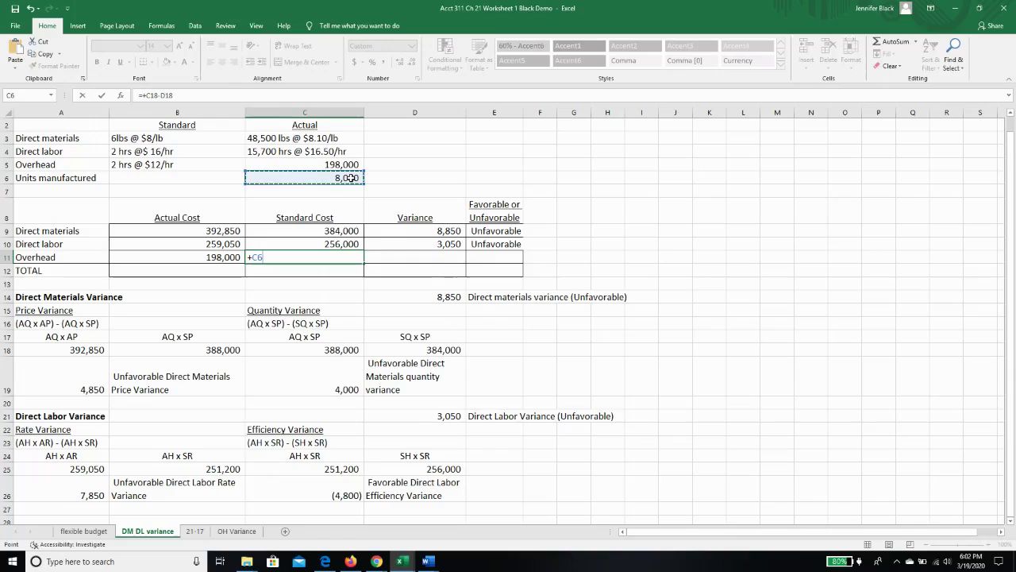
pyautogui.write('*2')
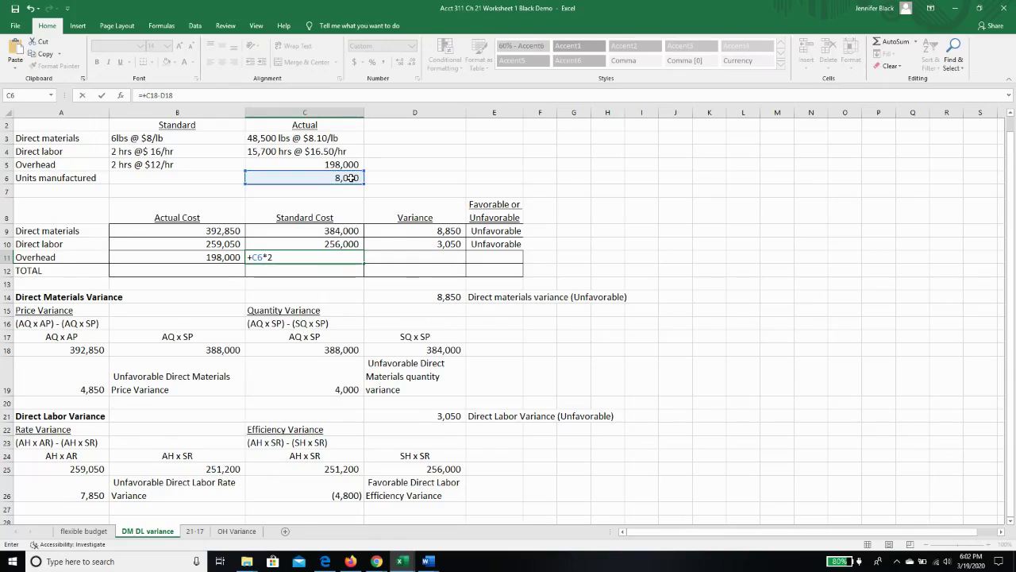
pyautogui.write('*')
pyautogui.press('Return')
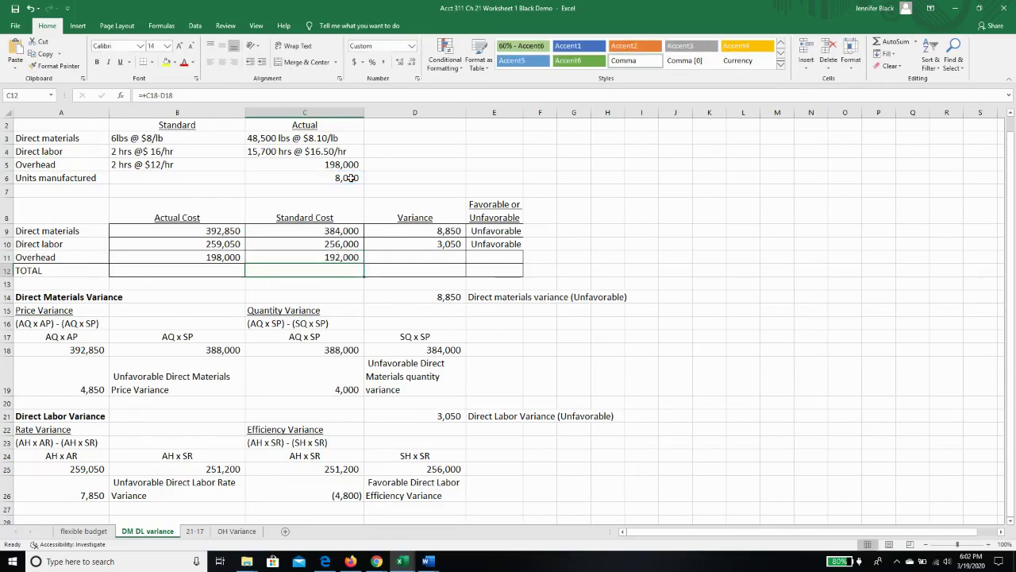
# - Compute the 6,000 overhead variance in D11 as B11−C11 and mark it Unfavorable
pyautogui.press('Up')
pyautogui.press('Right')
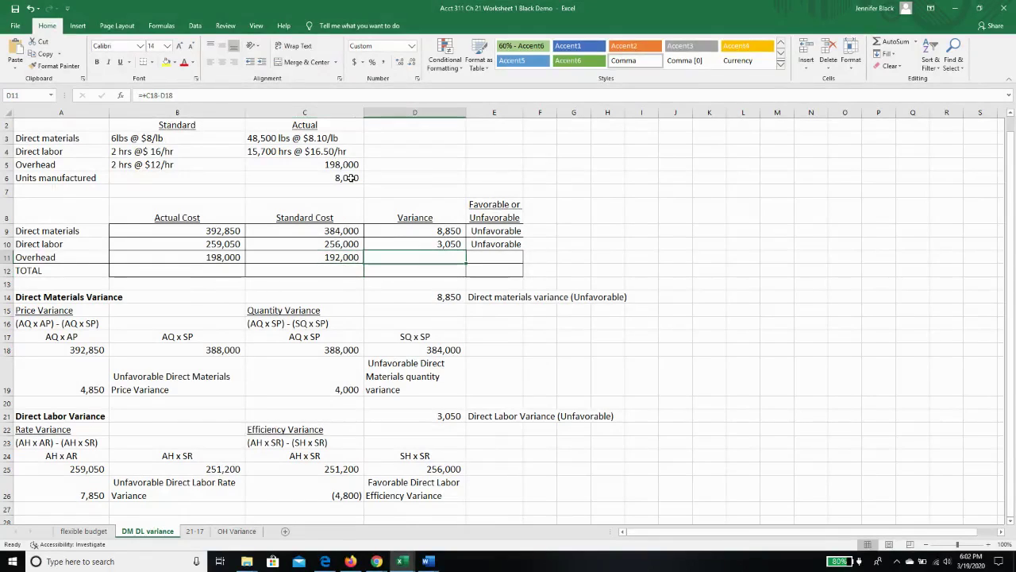
pyautogui.write('+')
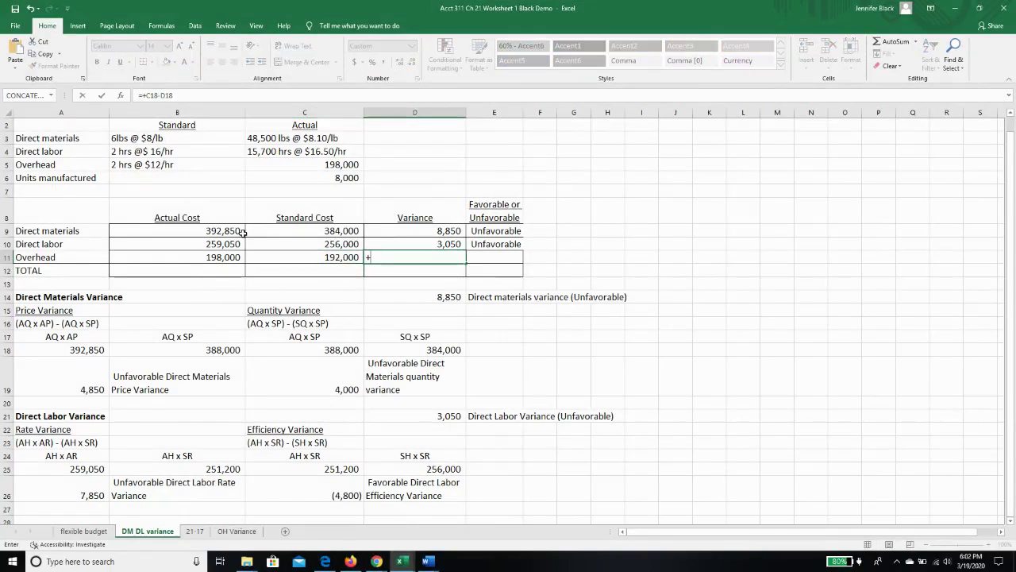
pyautogui.click(225, 257)
pyautogui.write('-')
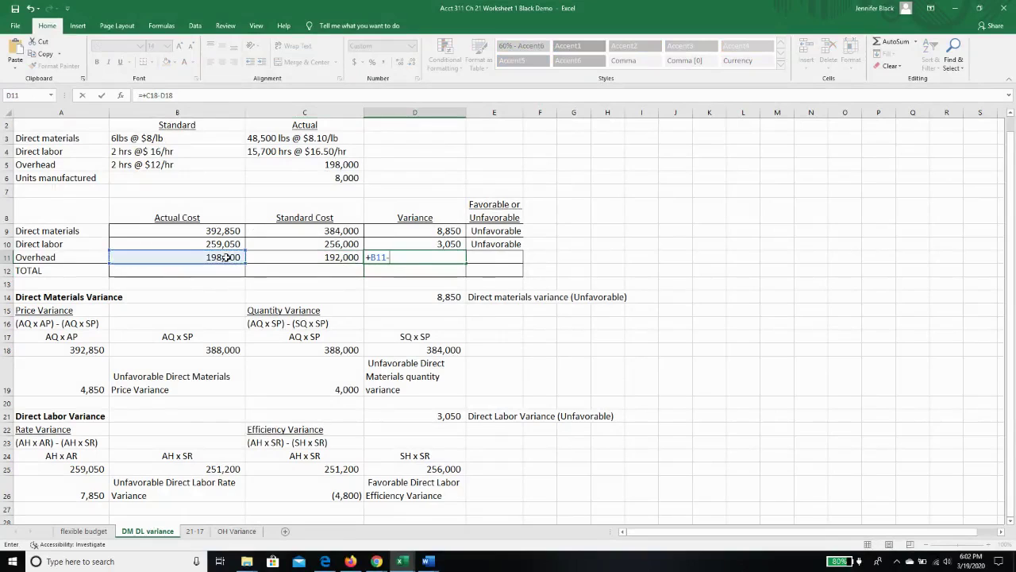
pyautogui.click(295, 257)
pyautogui.press('Return')
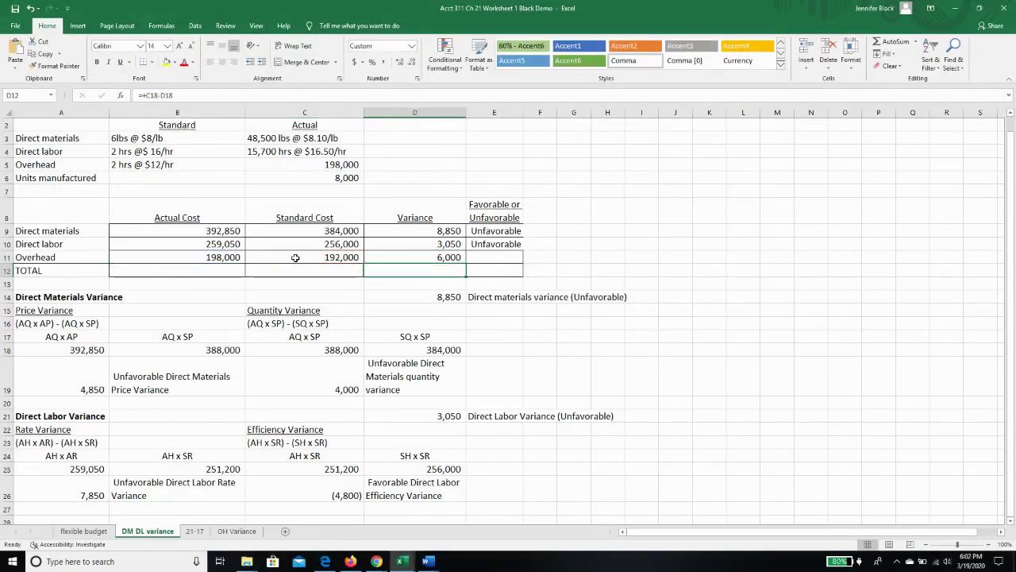
pyautogui.press('Up')
pyautogui.press('Right')
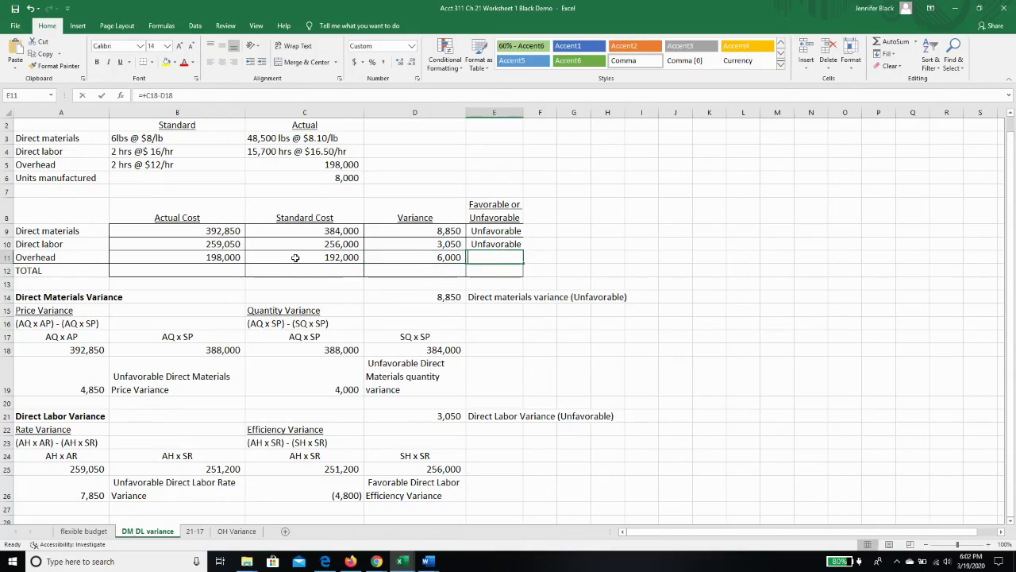
pyautogui.write('Unfavorable')
pyautogui.press('Return')
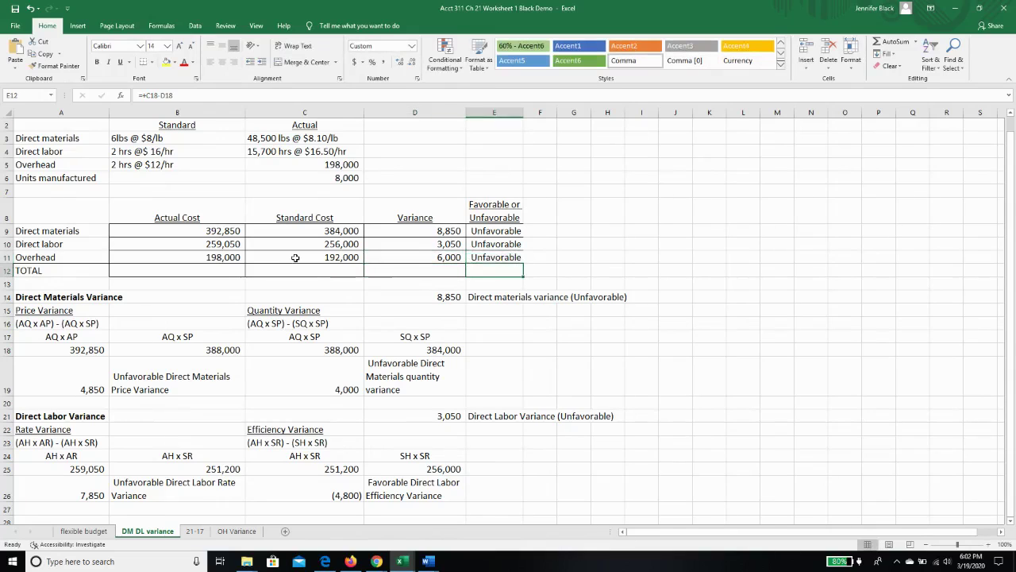
# - AutoSum the Actual Cost and Standard Cost columns to 849,900 and 832,000
pyautogui.click(223, 274)
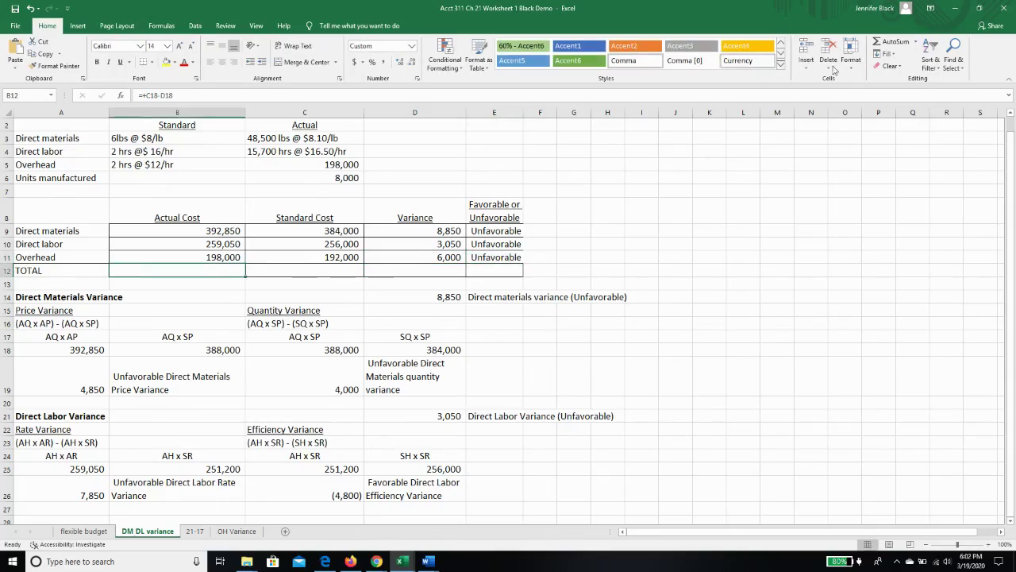
pyautogui.click(895, 43)
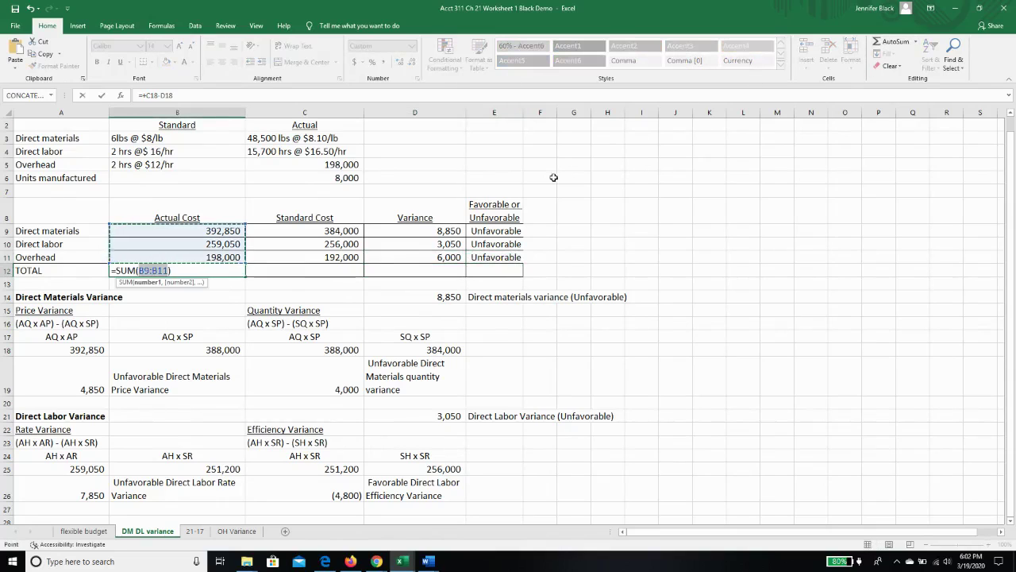
pyautogui.press('Return')
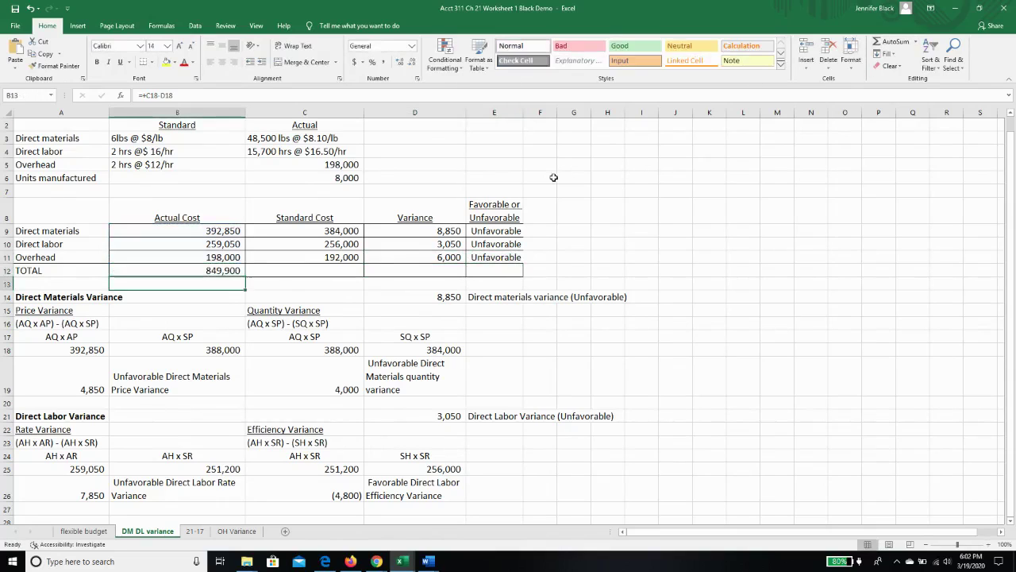
pyautogui.click(331, 270)
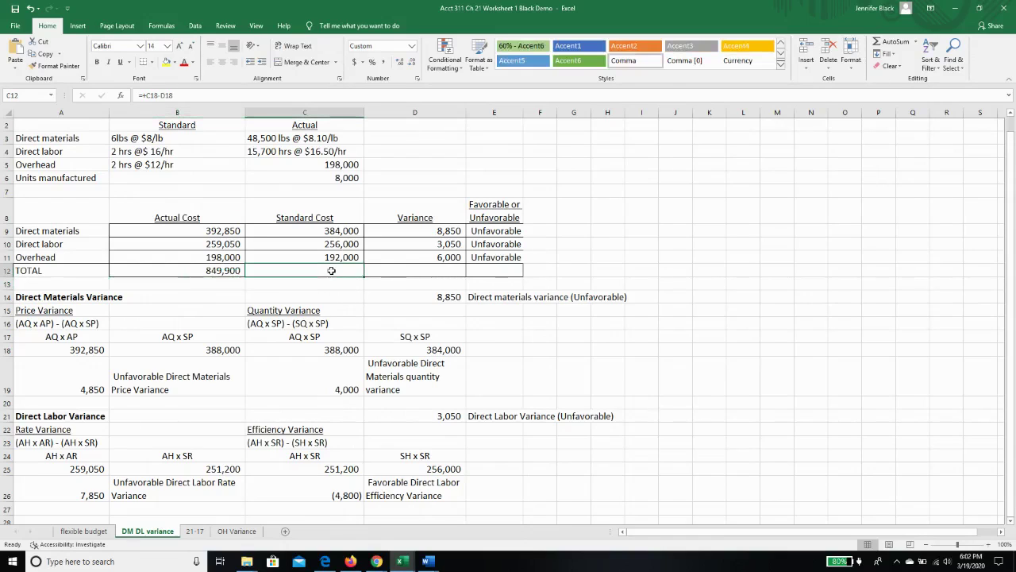
pyautogui.click(895, 43)
pyautogui.press('Return')
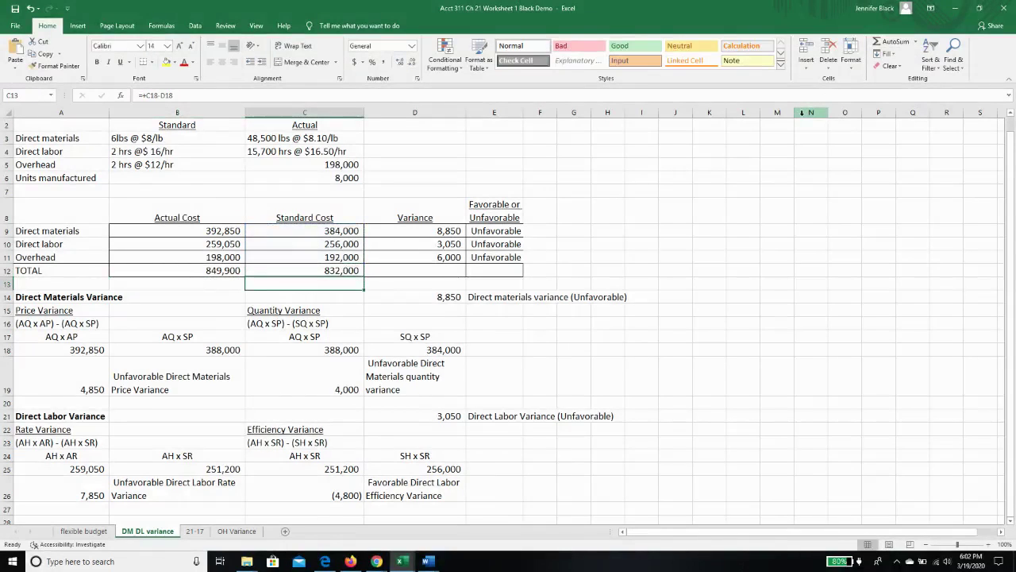
# - AutoSum the Variance column to 17,900 and mark the total Unfavorable
pyautogui.click(439, 271)
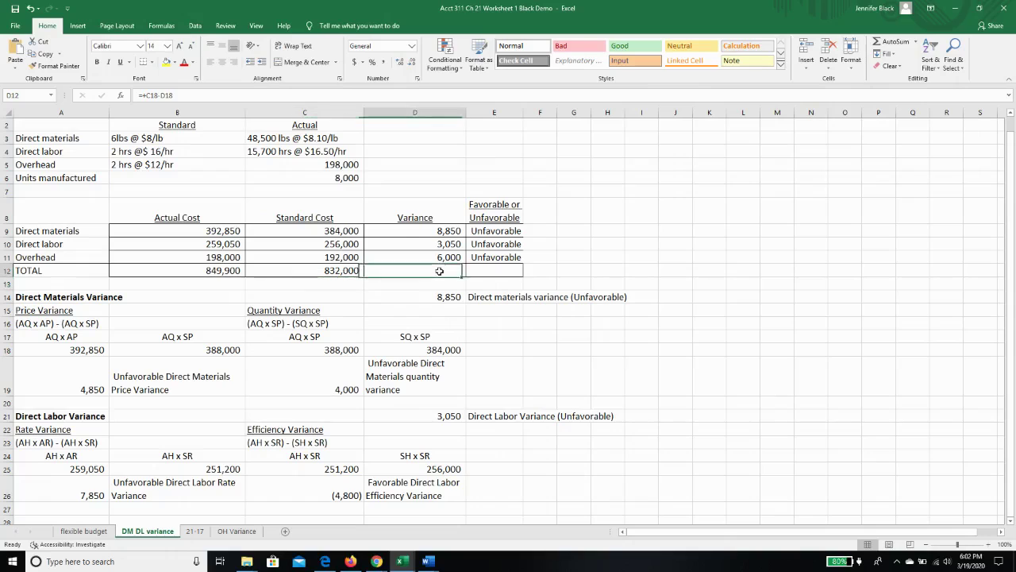
pyautogui.click(879, 43)
pyautogui.press('Return')
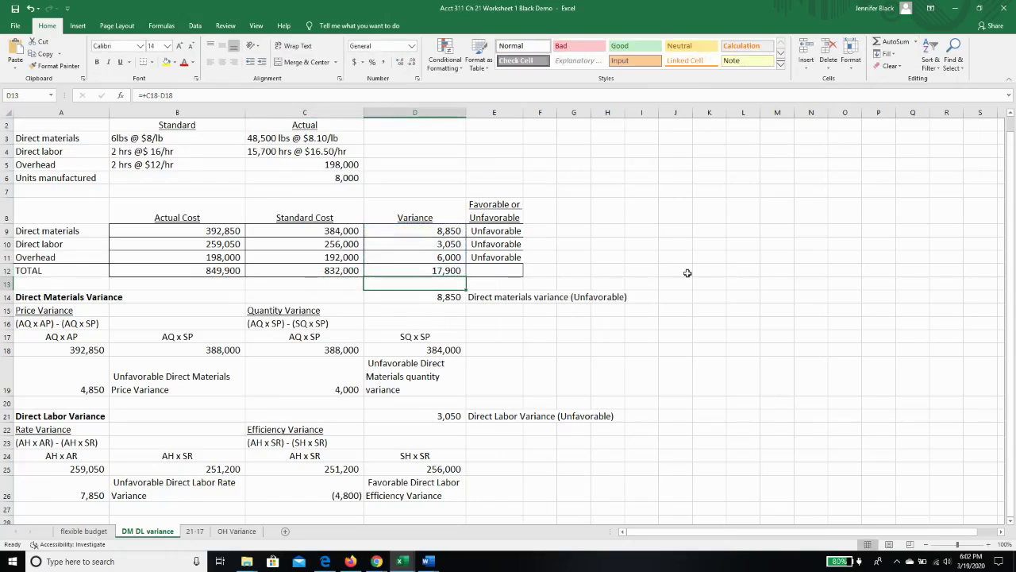
pyautogui.click(489, 272)
pyautogui.write('Unfavorable')
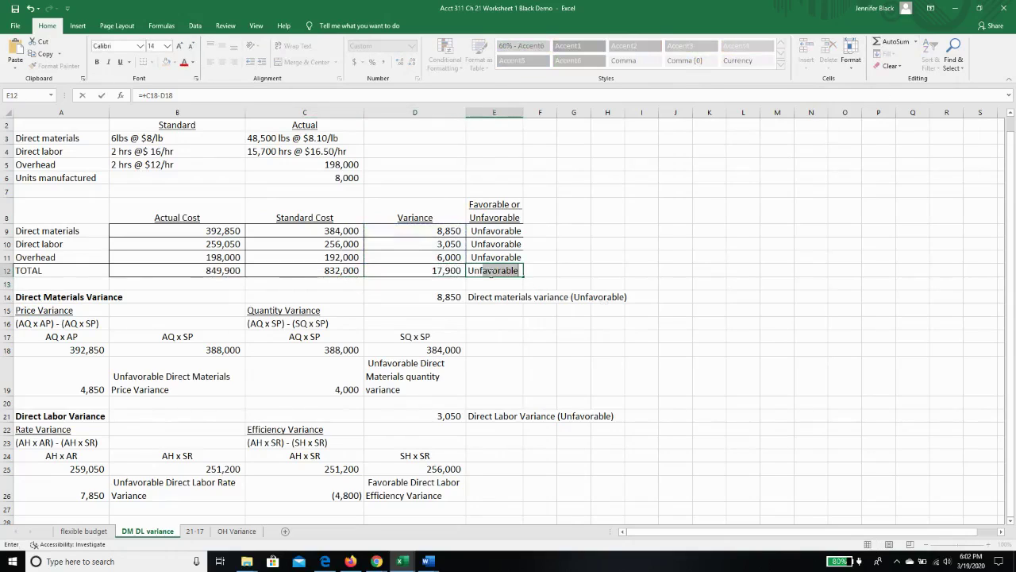
pyautogui.press('Return')
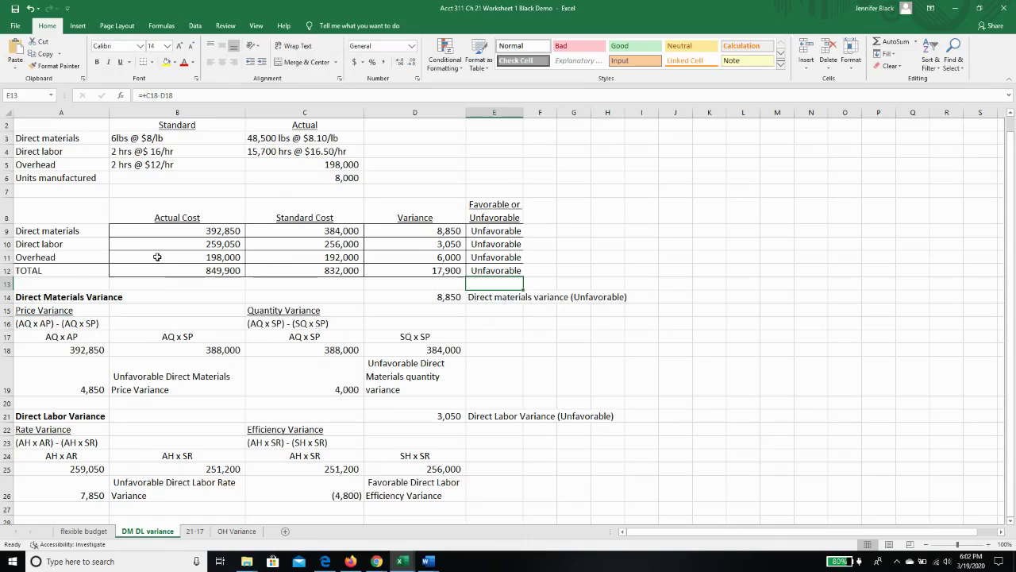
pyautogui.click(87, 230)
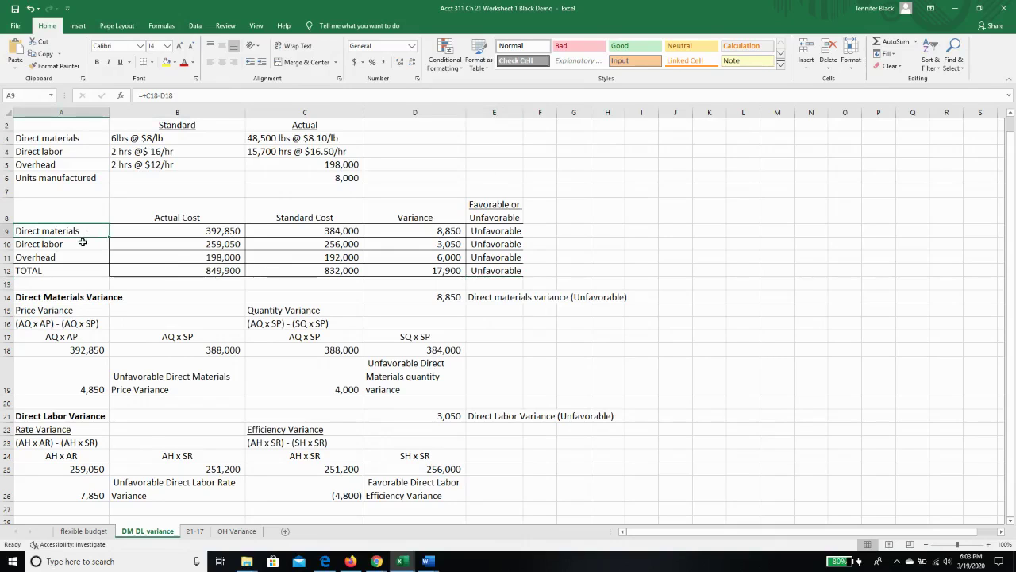
pyautogui.click(83, 243)
pyautogui.click(83, 255)
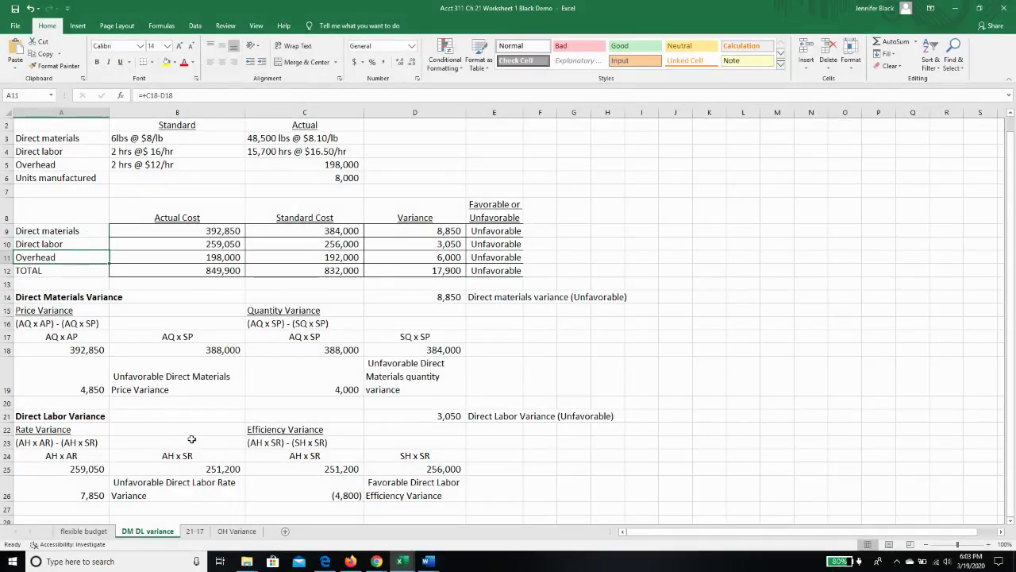
pyautogui.click(68, 310)
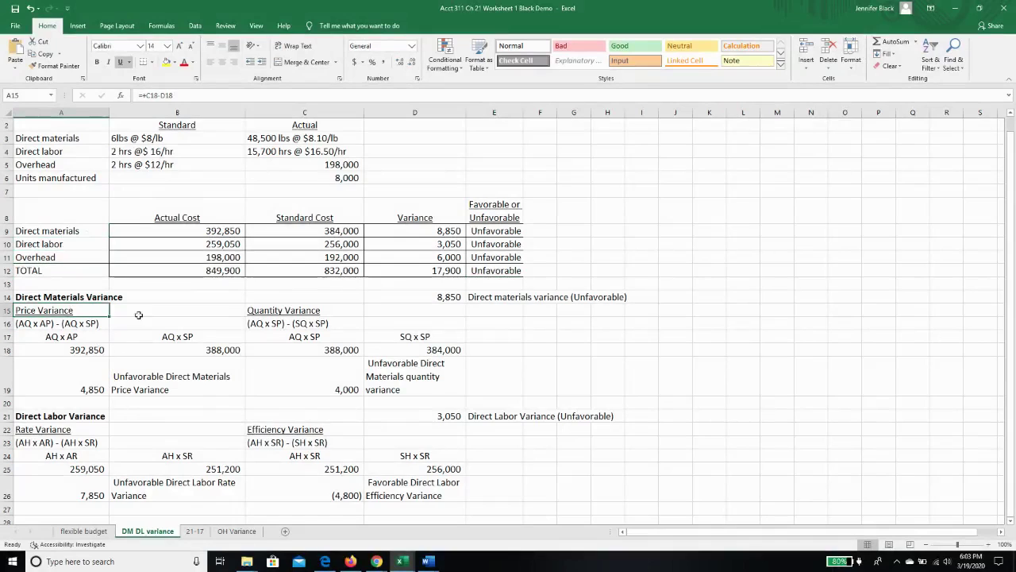
pyautogui.click(267, 311)
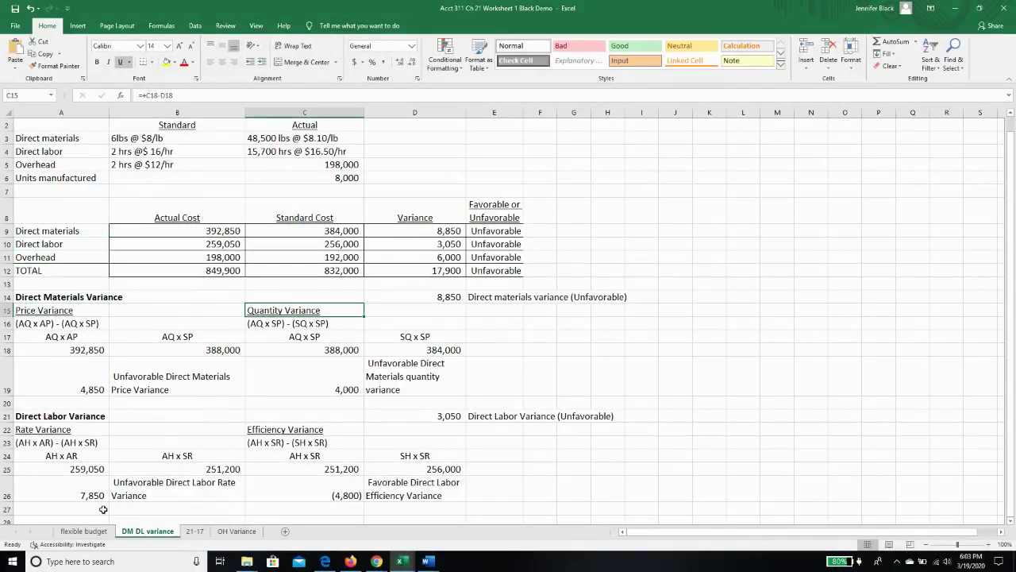
pyautogui.click(45, 429)
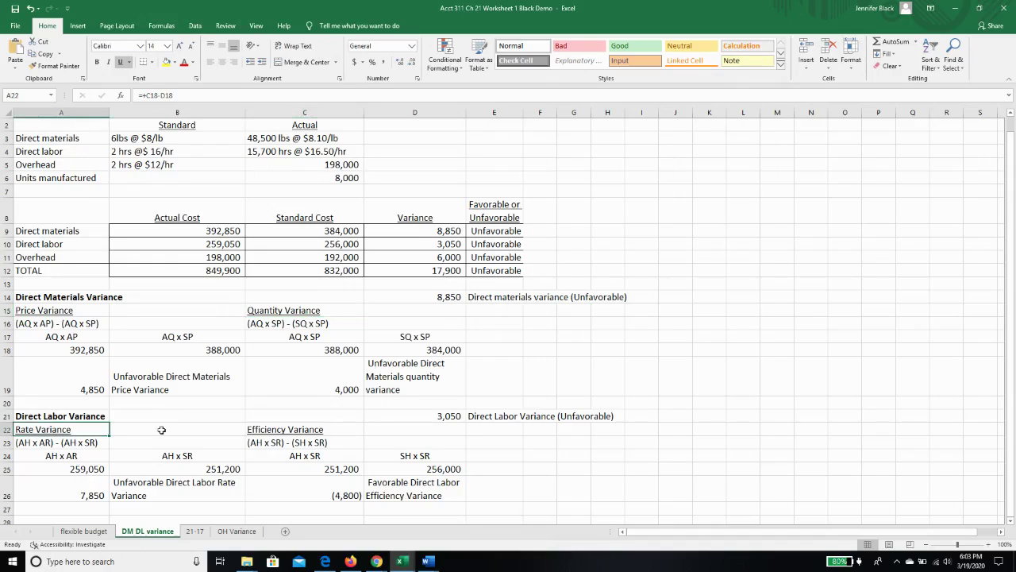
pyautogui.click(263, 428)
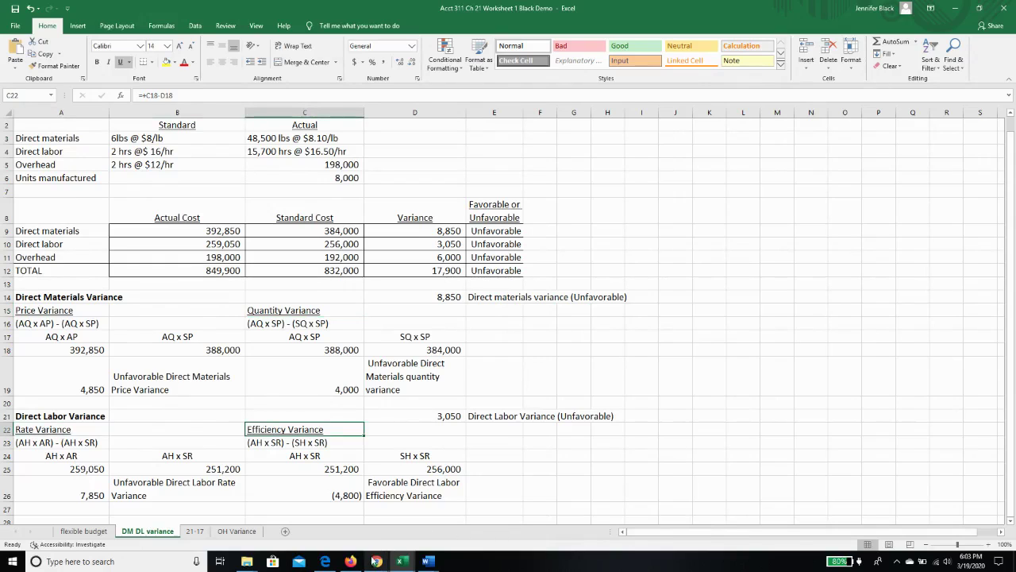
# - Switch to the Loom 'Direct Materials Variance' video page in Chrome
pyautogui.moveTo(377, 562)
pyautogui.click(321, 512)
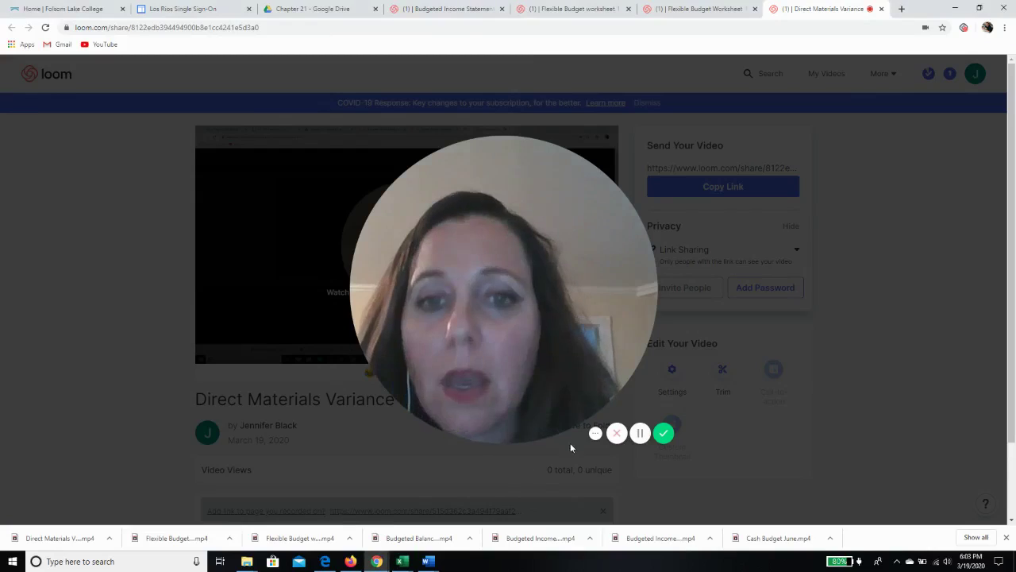